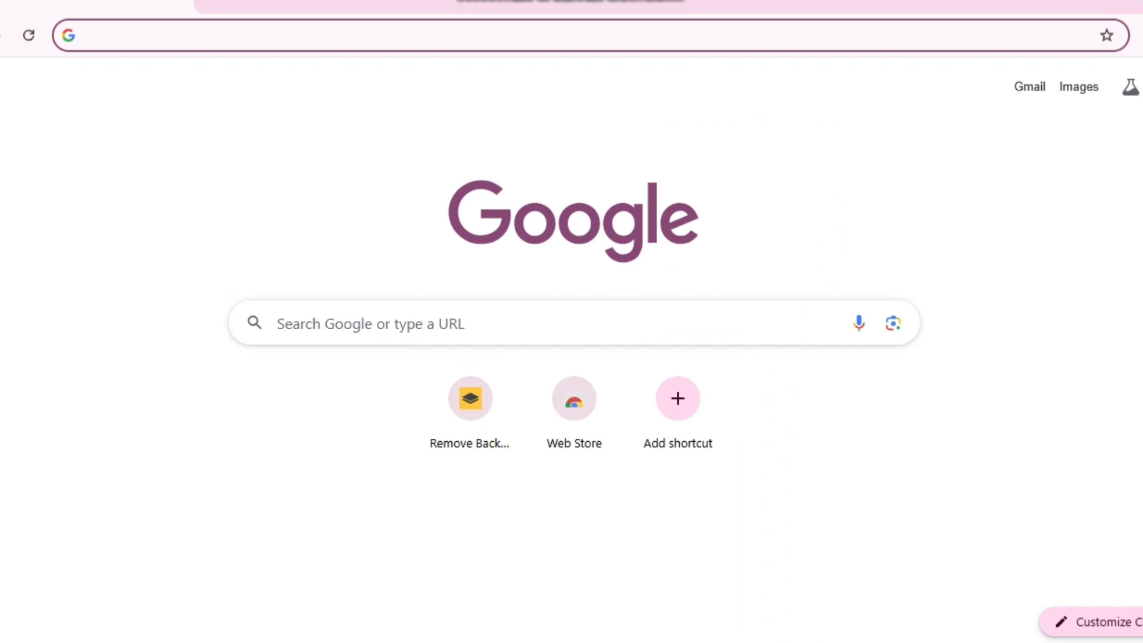
- Search Google for 'cv template word' using the address-bar suggestion
{"action": "type", "text": "cv "}
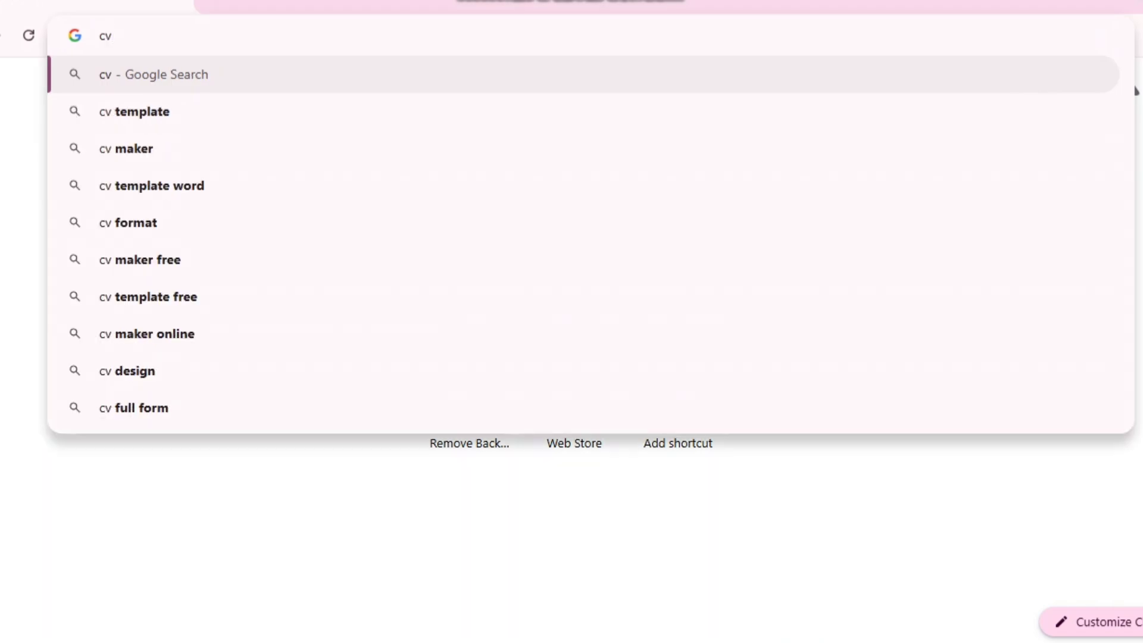
{"action": "type", "text": "t"}
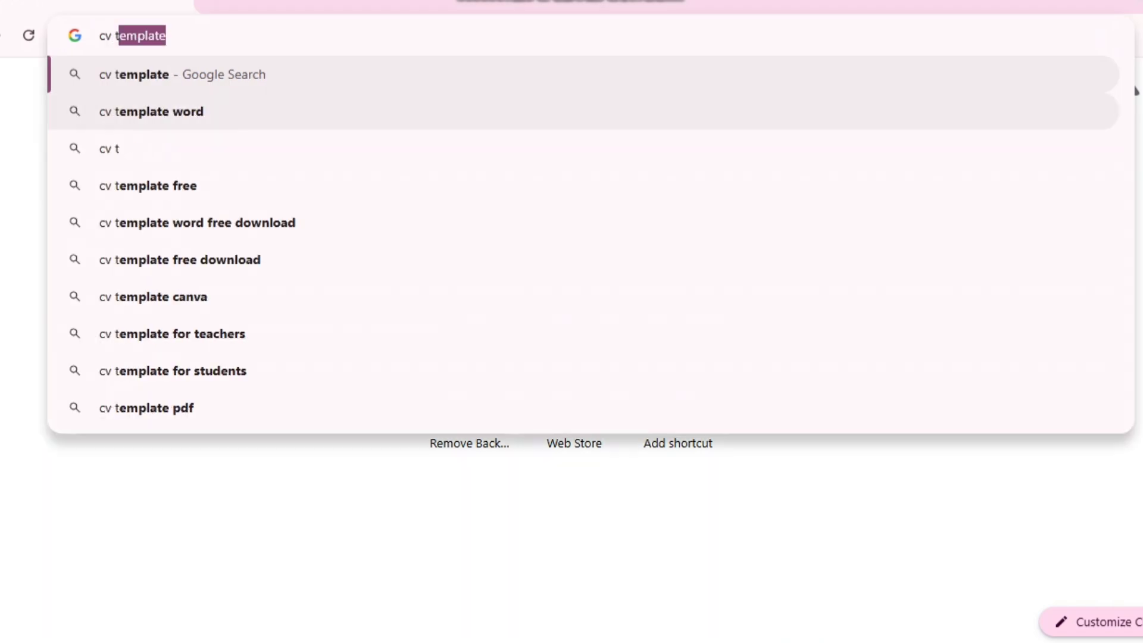
{"action": "left_click", "coordinate": [1113, 111]}
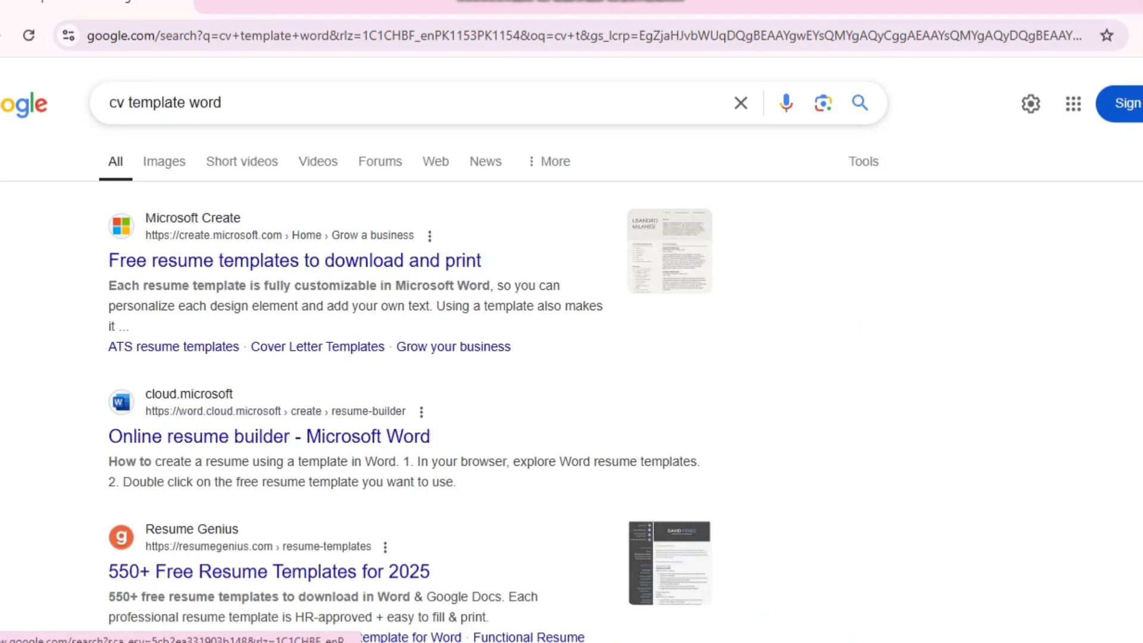
- Open the coolfreecv.com CV template site from its Google Images result
{"action": "left_click", "coordinate": [164, 161]}
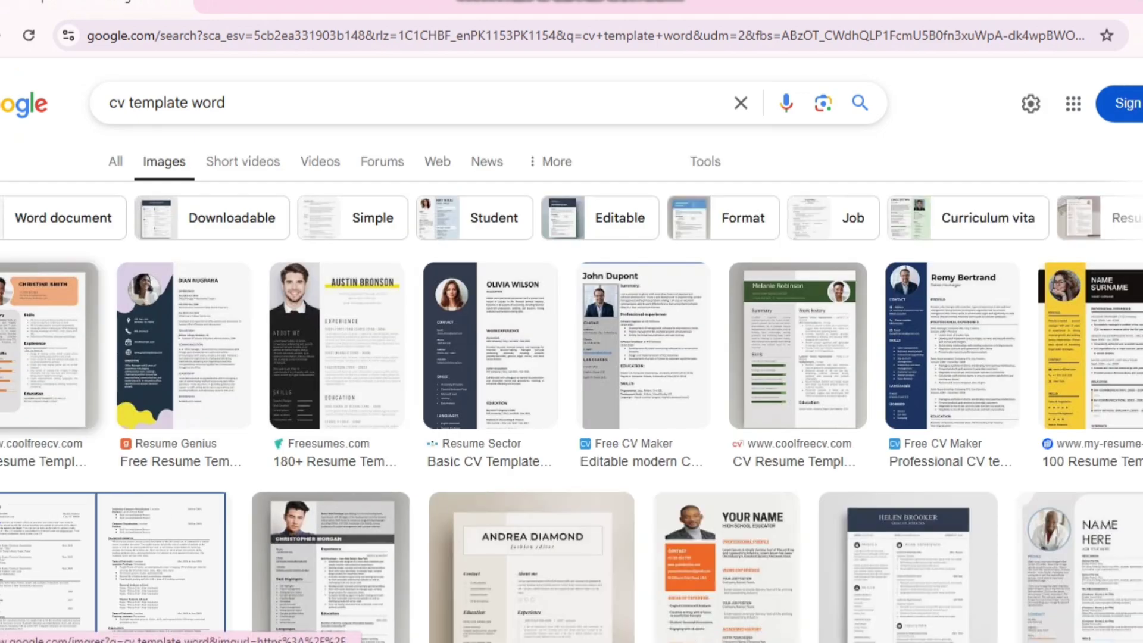
{"action": "left_click", "coordinate": [46, 351]}
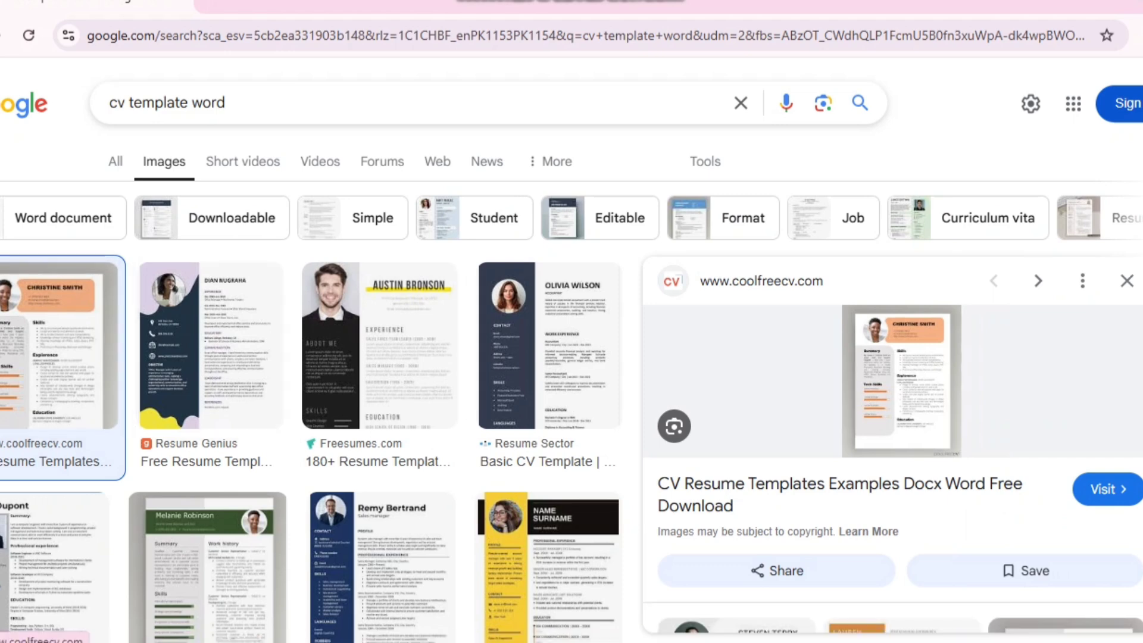
{"action": "left_click", "coordinate": [1108, 489]}
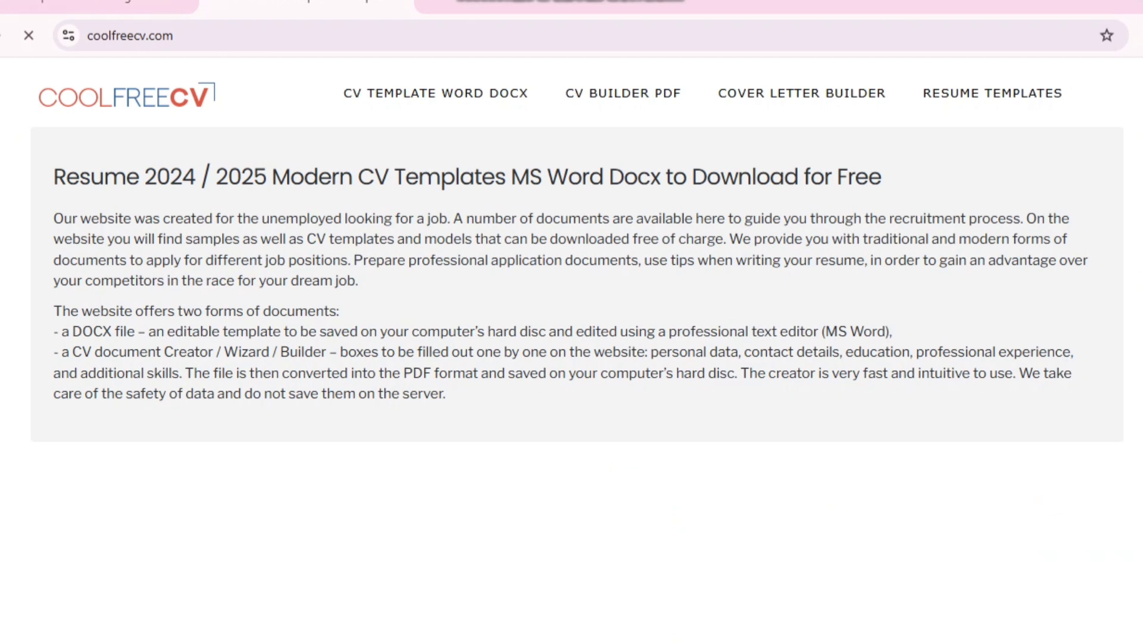
- Scroll the coolfreecv.com gallery down to the navy two-column template's MS Word download link
{"action": "scroll", "coordinate": [577, 249], "scroll_direction": "down", "scroll_amount": 5}
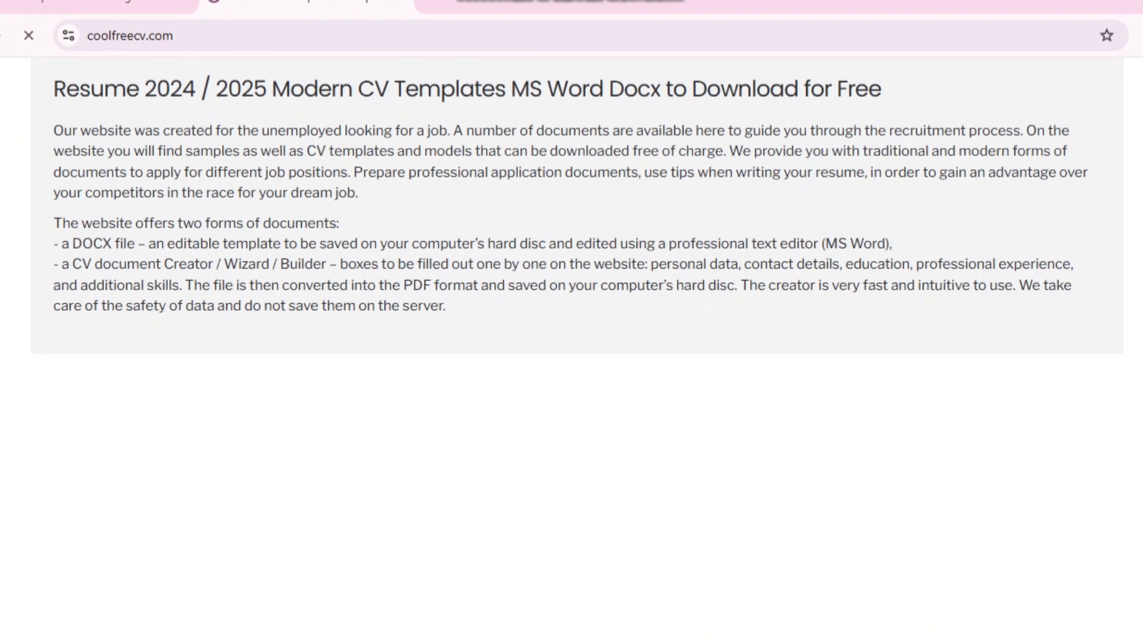
{"action": "scroll", "coordinate": [577, 350], "scroll_direction": "down", "scroll_amount": 6}
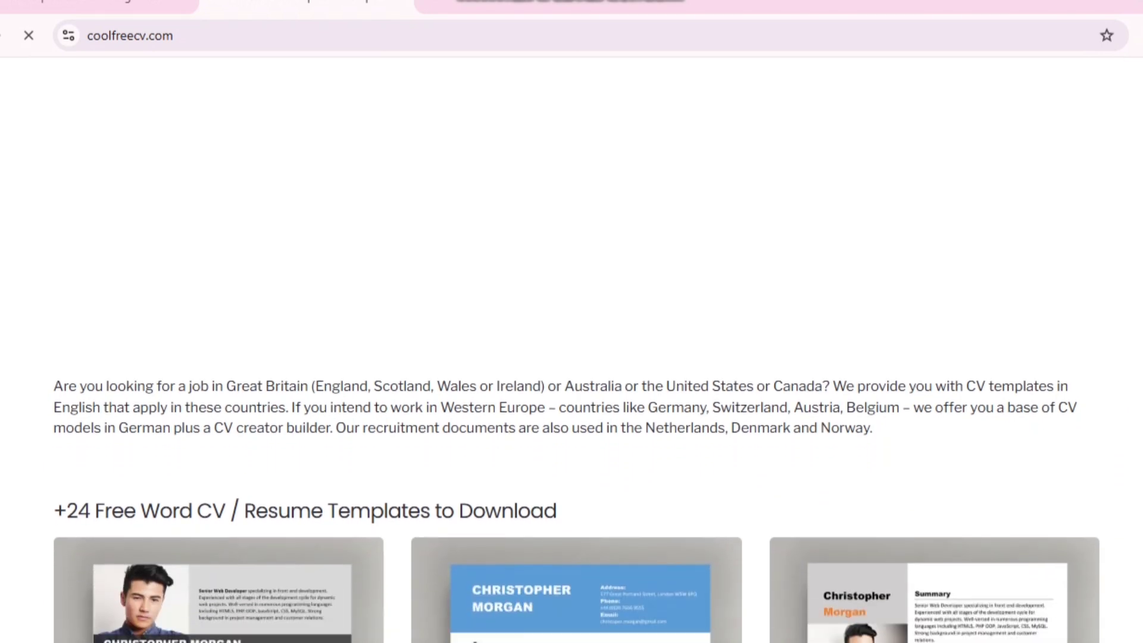
{"action": "scroll", "coordinate": [577, 350], "scroll_direction": "down", "scroll_amount": 6}
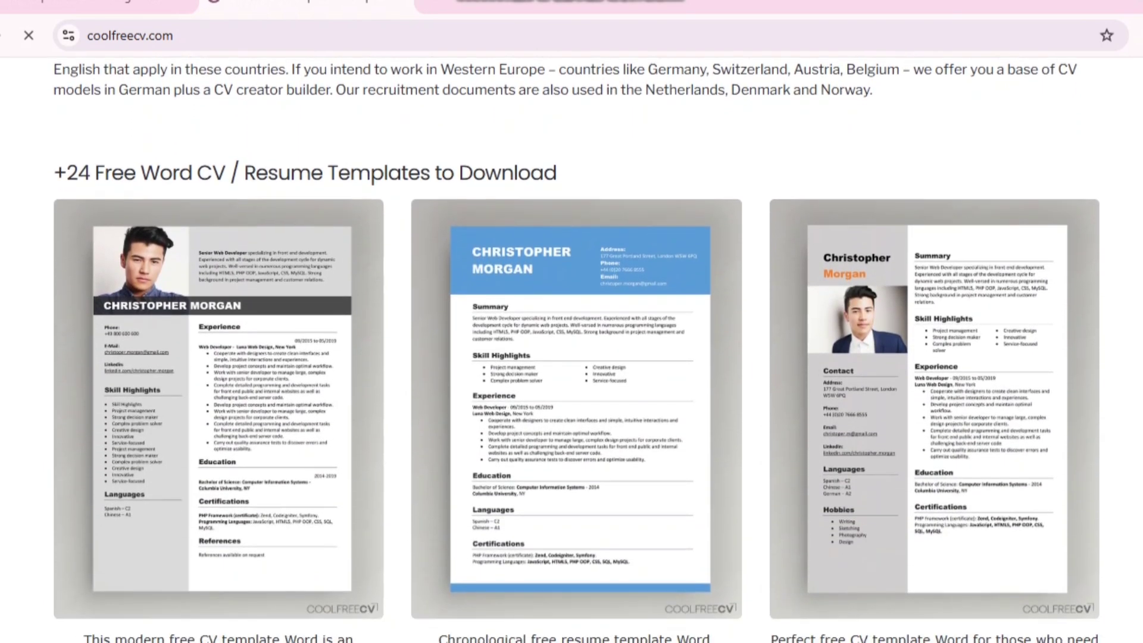
{"action": "scroll", "coordinate": [577, 350], "scroll_direction": "down", "scroll_amount": 1}
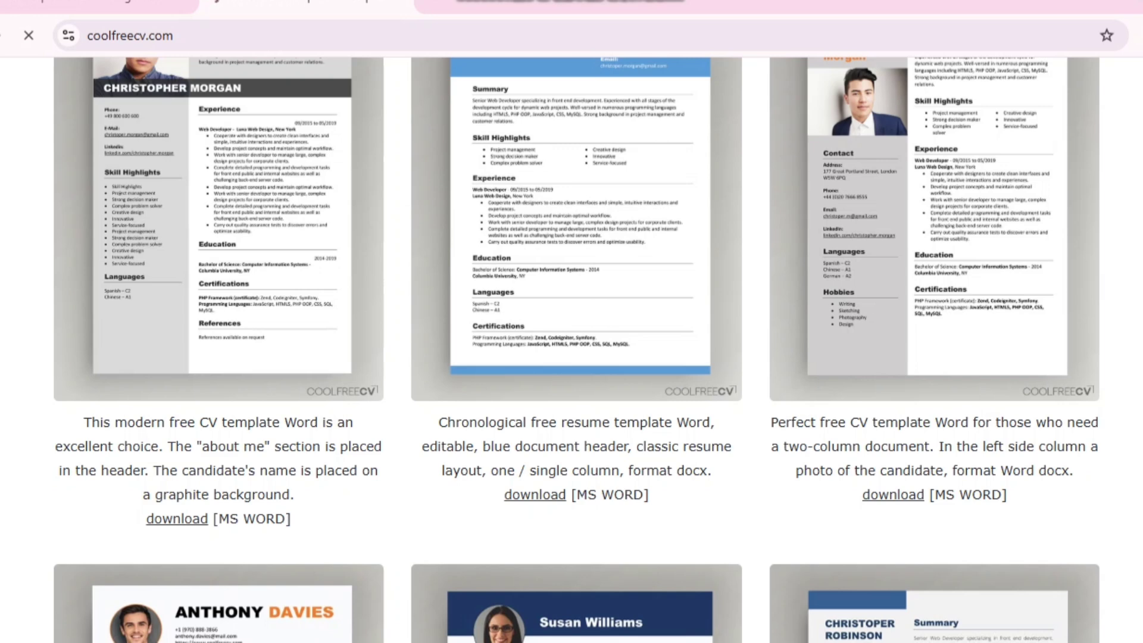
{"action": "scroll", "coordinate": [577, 350], "scroll_direction": "down", "scroll_amount": 3}
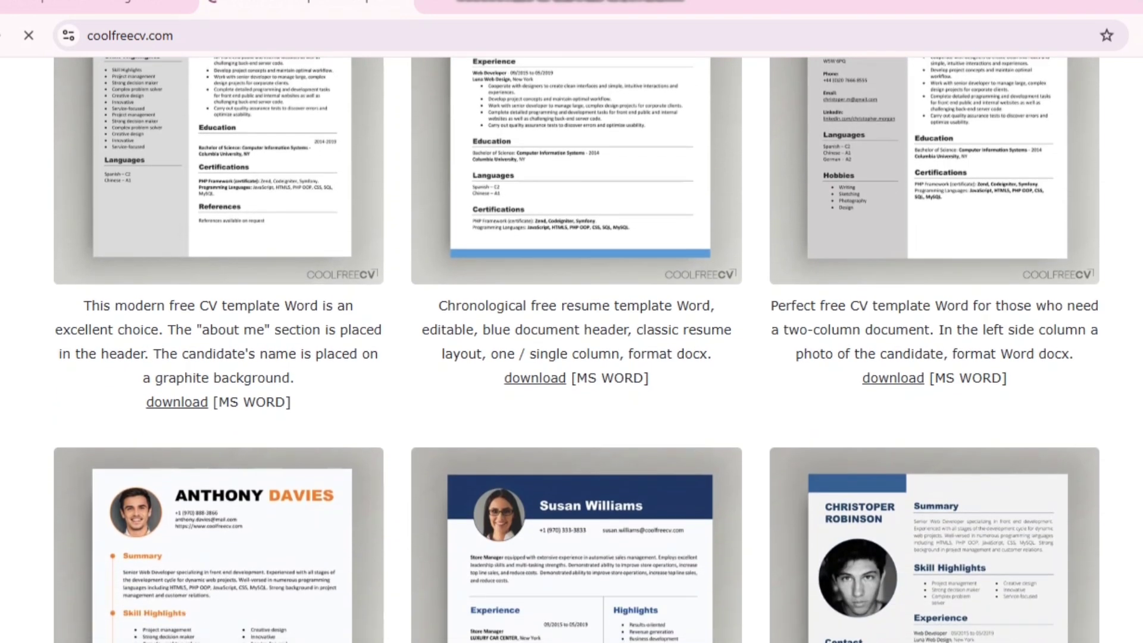
{"action": "scroll", "coordinate": [577, 350], "scroll_direction": "down", "scroll_amount": 4}
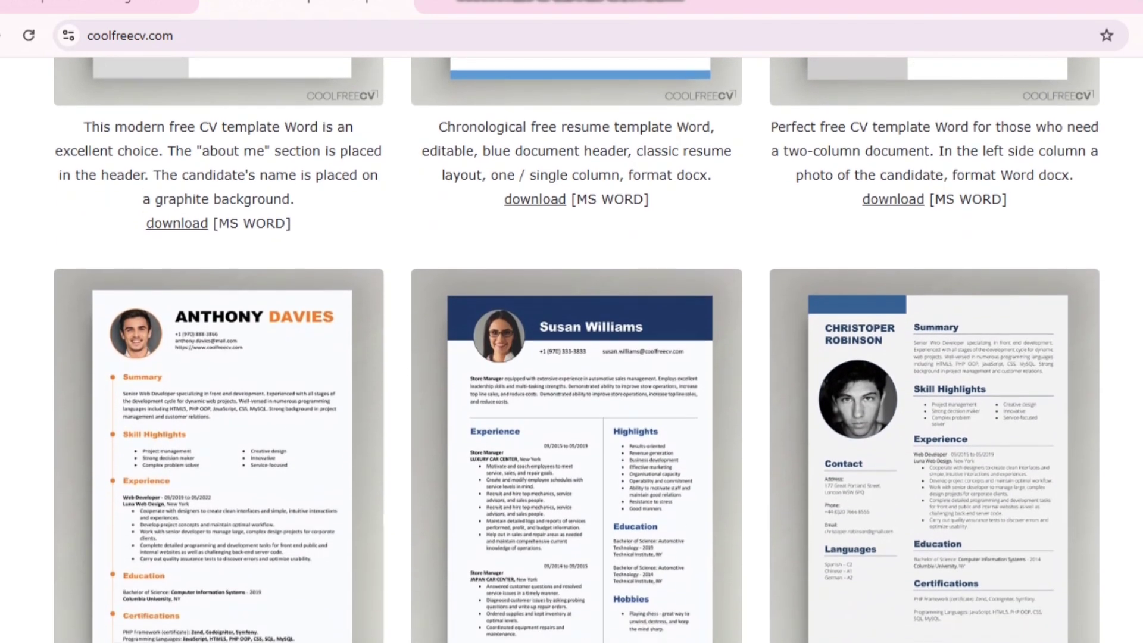
{"action": "scroll", "coordinate": [577, 350], "scroll_direction": "down", "scroll_amount": 1}
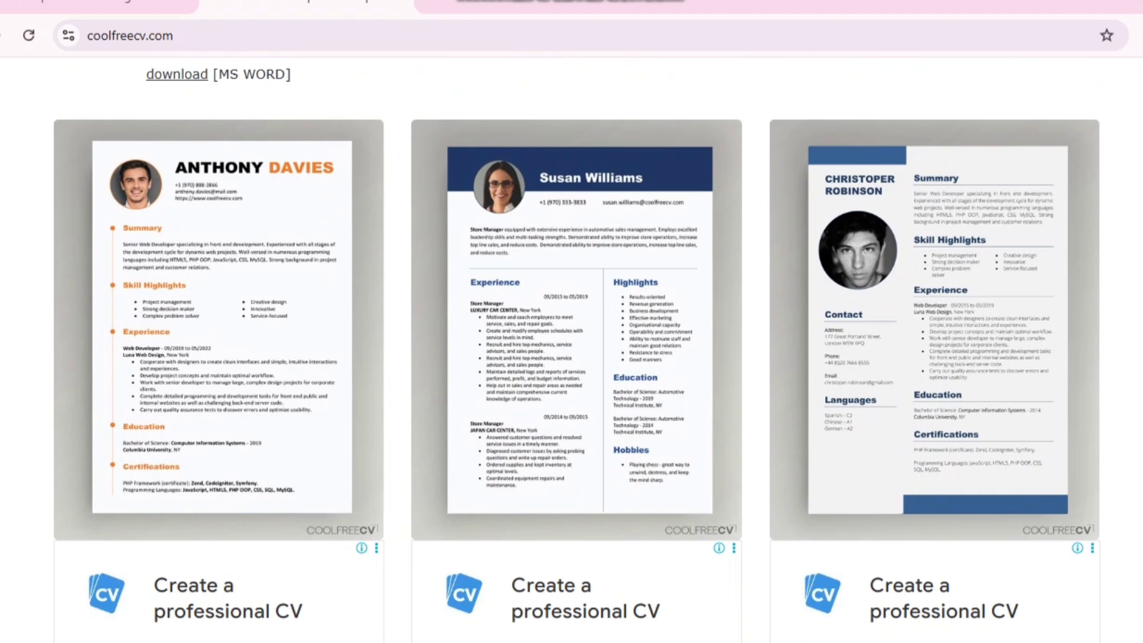
{"action": "scroll", "coordinate": [577, 350], "scroll_direction": "down", "scroll_amount": 2}
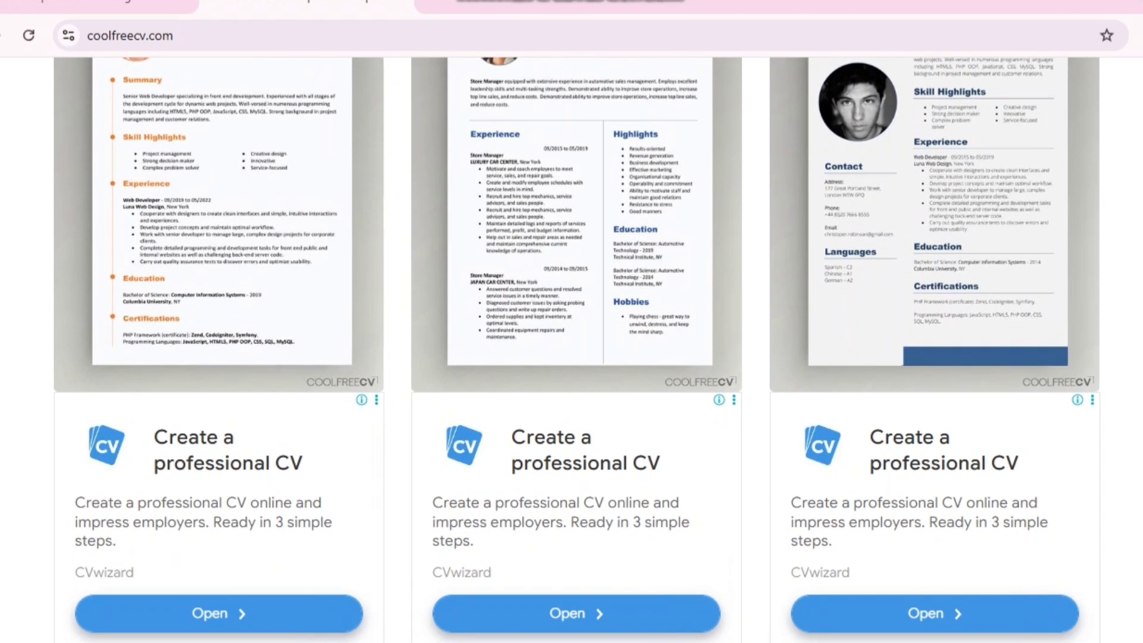
{"action": "scroll", "coordinate": [577, 350], "scroll_direction": "down", "scroll_amount": 2}
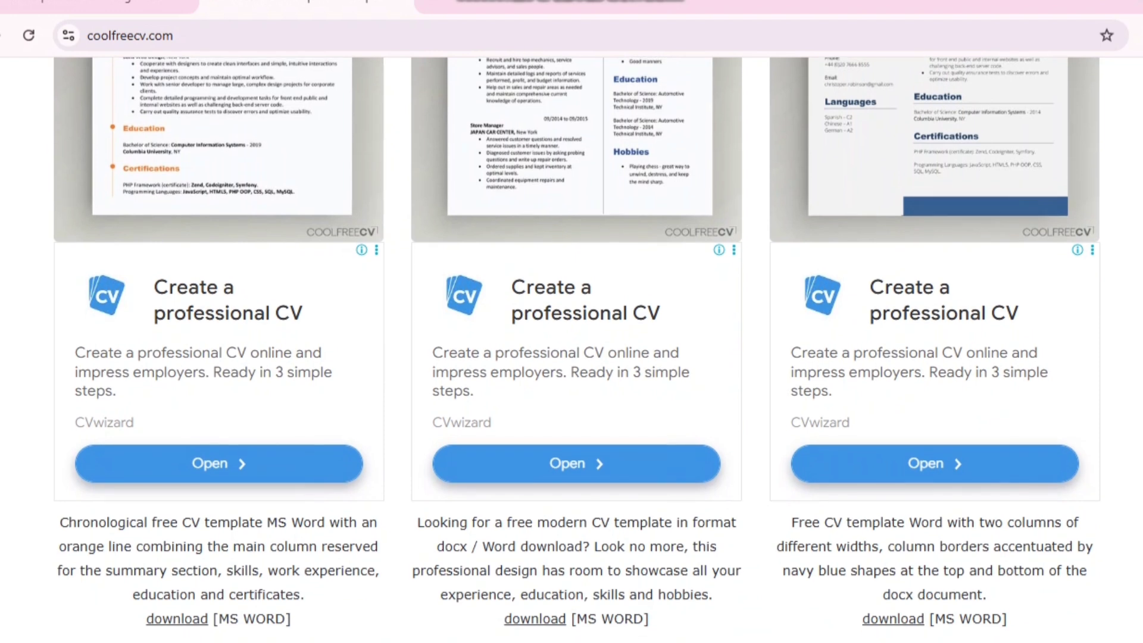
{"action": "scroll", "coordinate": [577, 350], "scroll_direction": "down", "scroll_amount": 1}
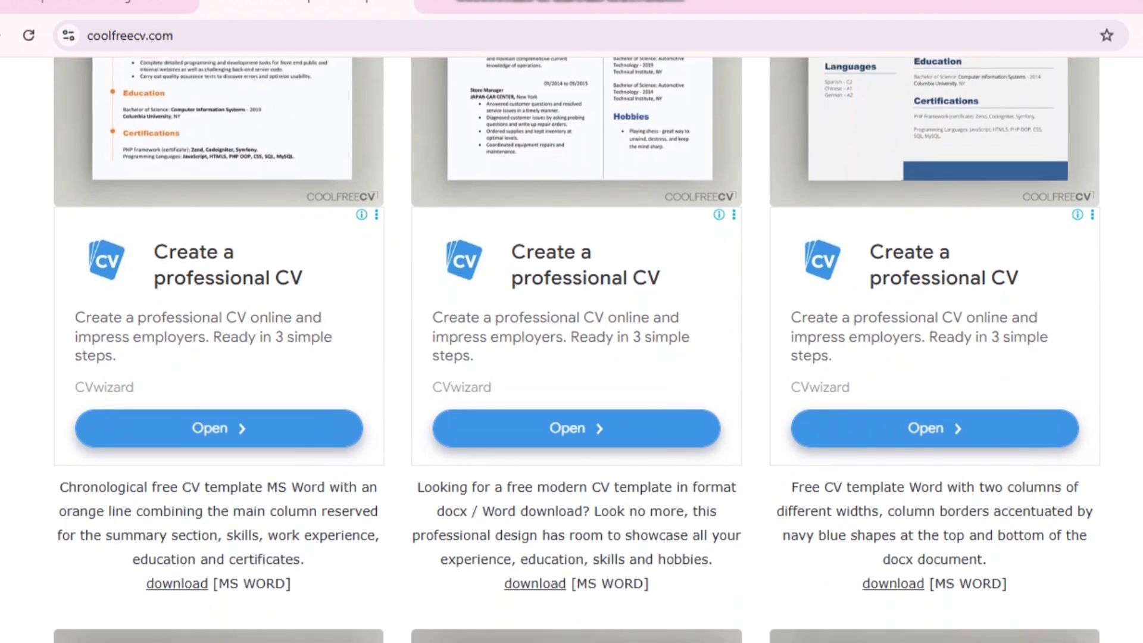
{"action": "scroll", "coordinate": [577, 350], "scroll_direction": "up", "scroll_amount": 4}
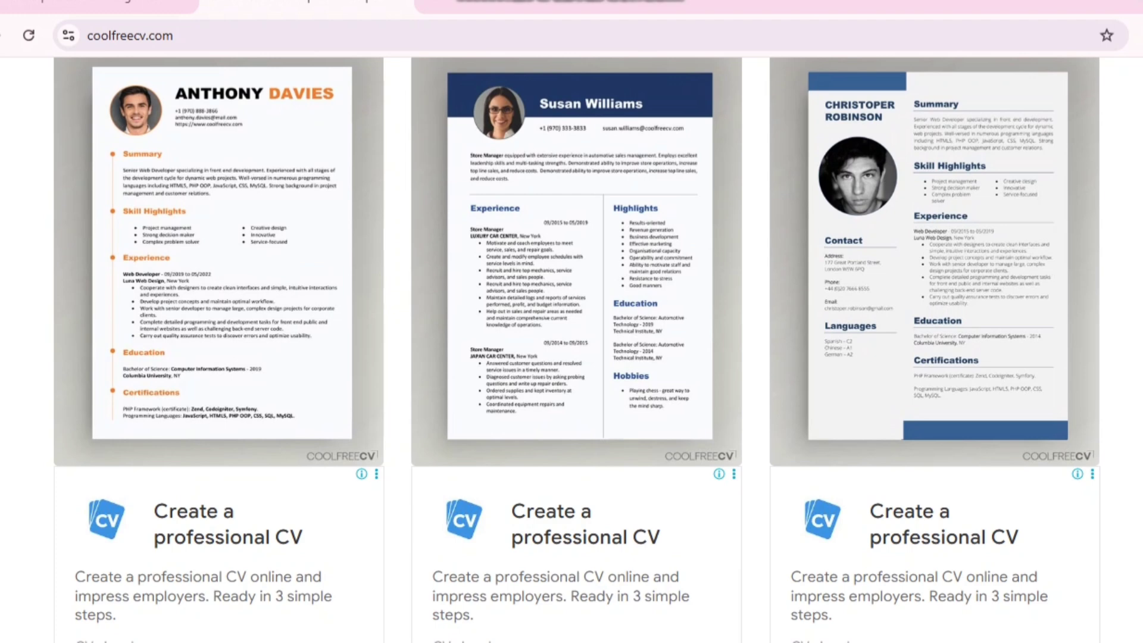
{"action": "scroll", "coordinate": [577, 350], "scroll_direction": "down", "scroll_amount": 5}
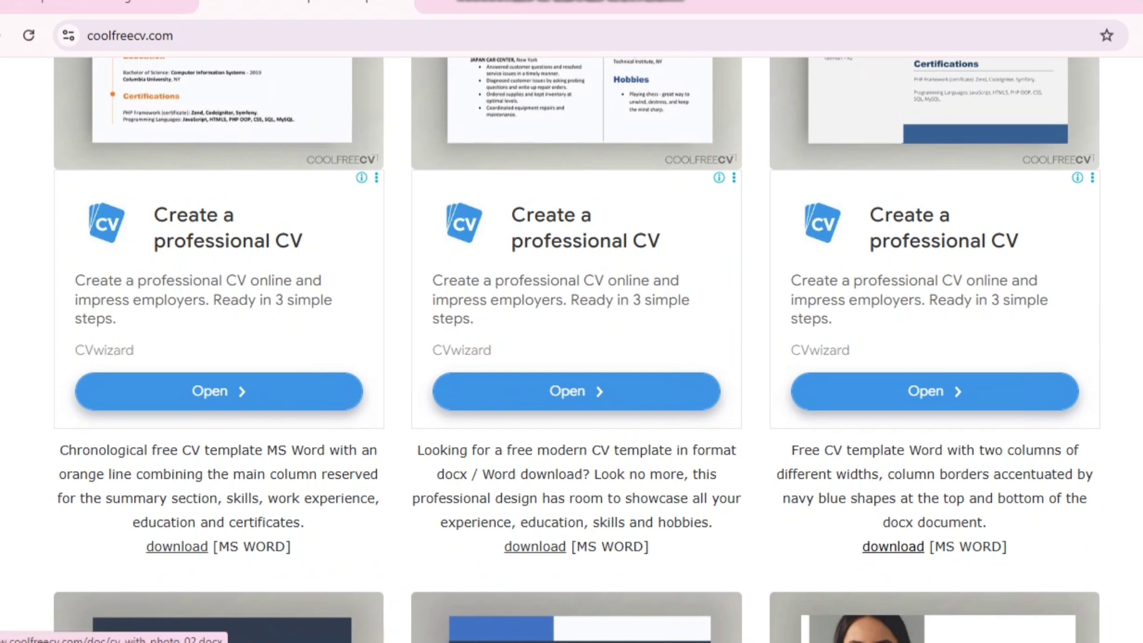
- Download the navy template as cv_with_photo_02.docx, dismiss the ad, and reveal it in Downloads
{"action": "left_click", "coordinate": [893, 547]}
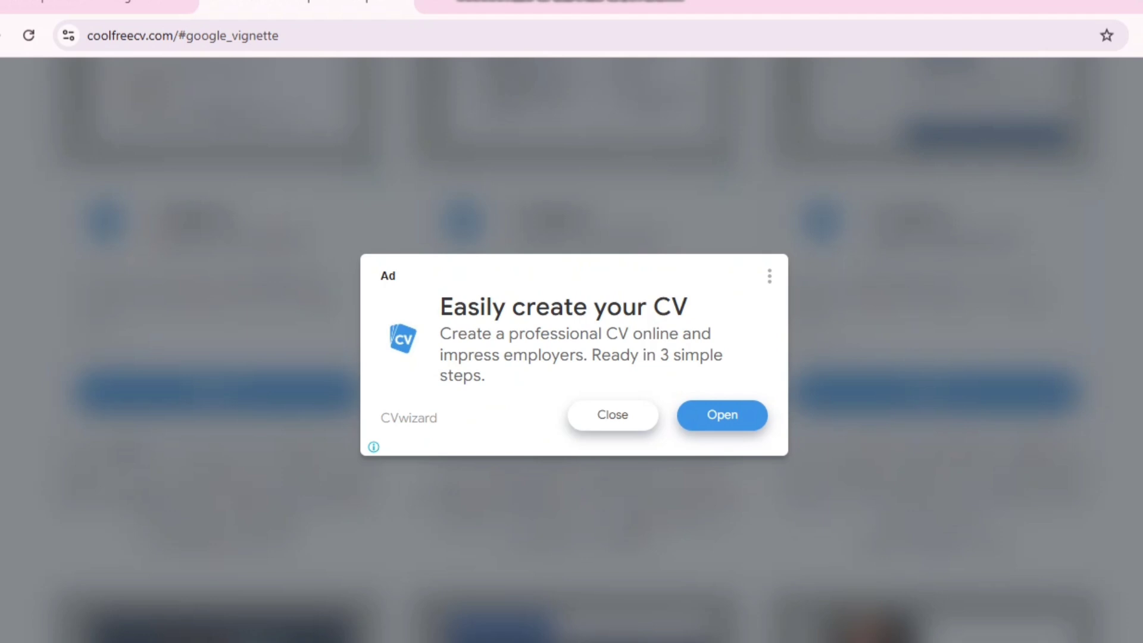
{"action": "left_click", "coordinate": [612, 415]}
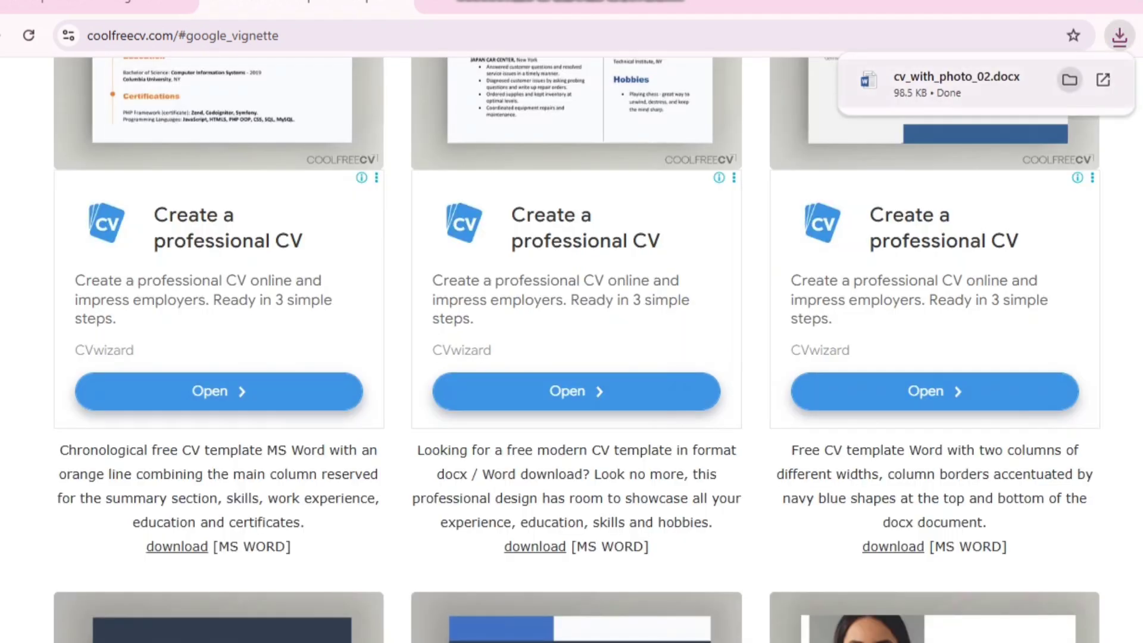
{"action": "left_click", "coordinate": [1070, 79]}
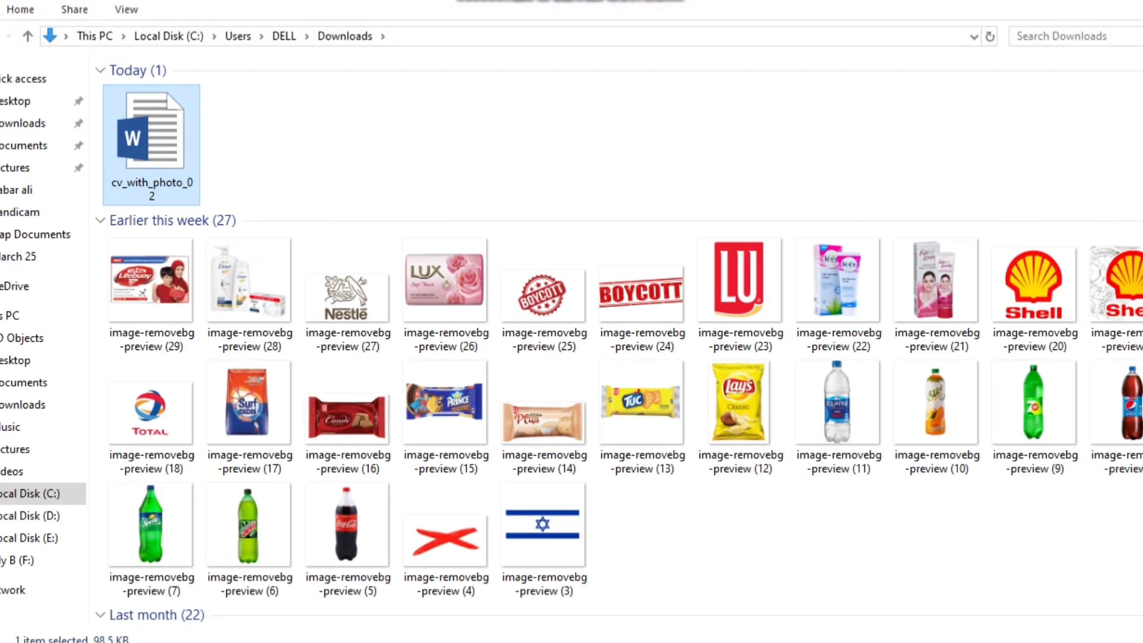
- Open cv_with_photo_02.docx from the Downloads folder in Word
{"action": "mouse_move", "coordinate": [143, 194]}
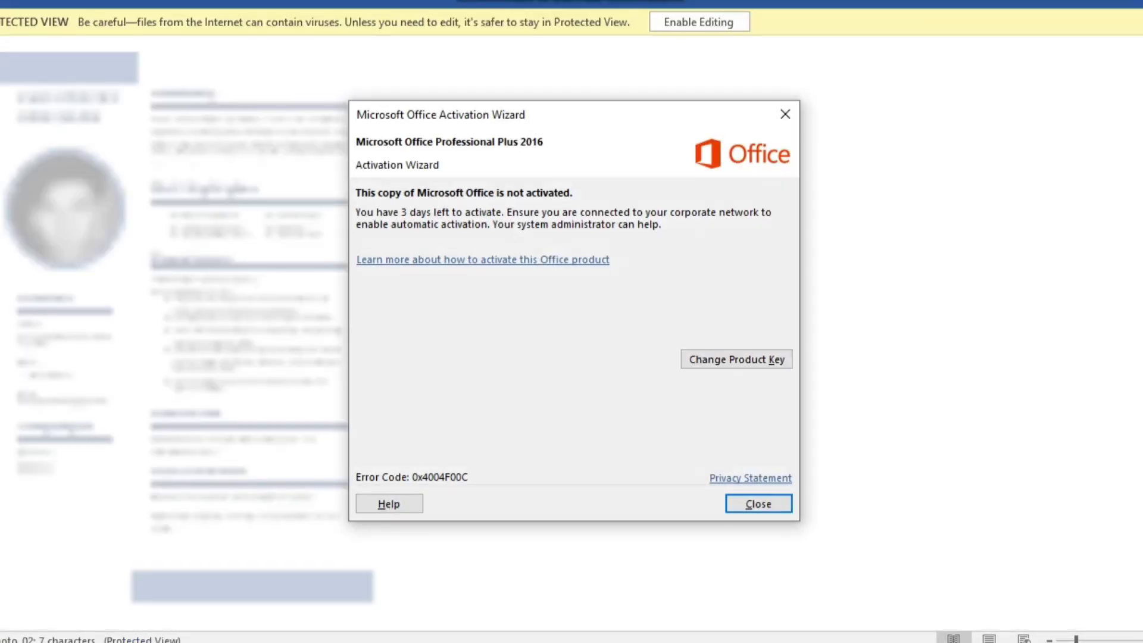
- Close the Office Activation Wizard and enable editing of the Protected View CV
{"action": "left_click", "coordinate": [785, 114]}
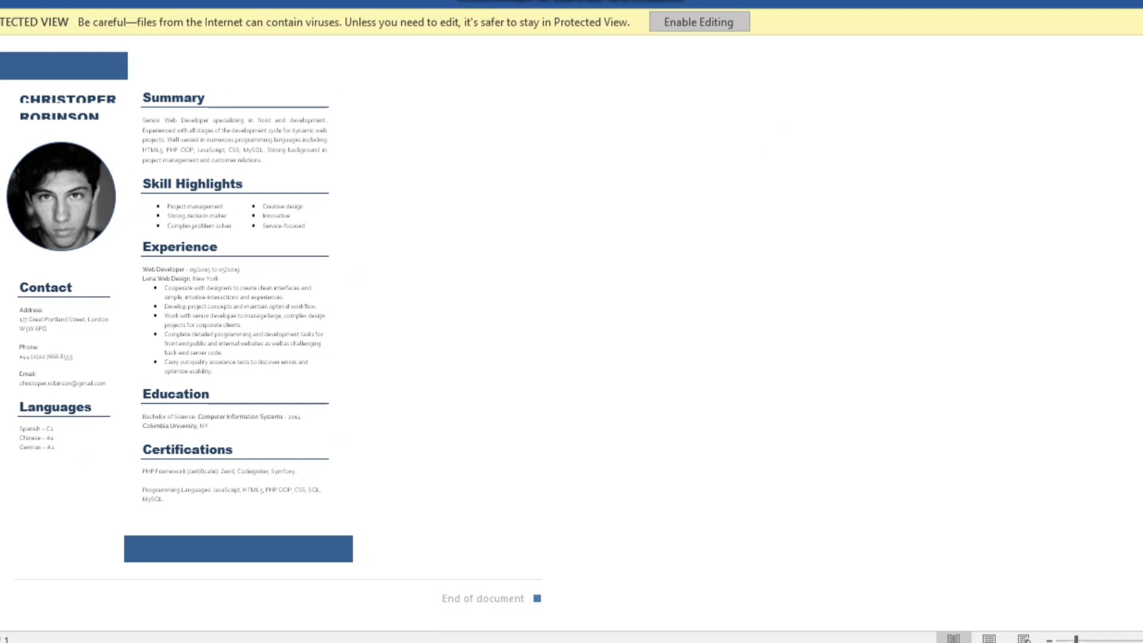
{"action": "left_click", "coordinate": [698, 22]}
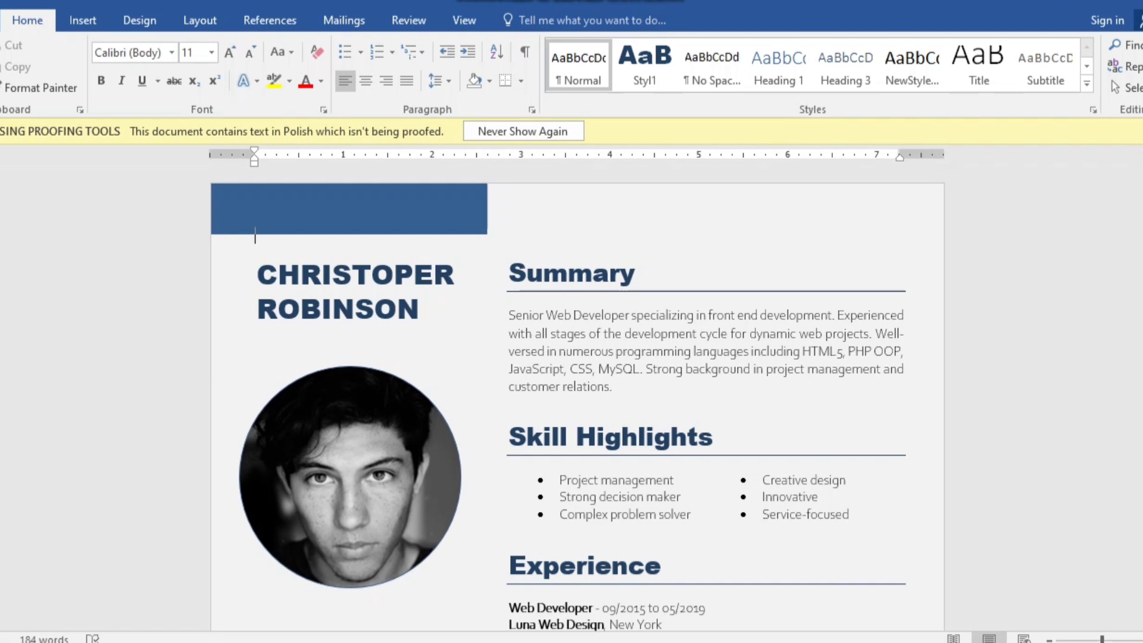
{"action": "left_click", "coordinate": [455, 274]}
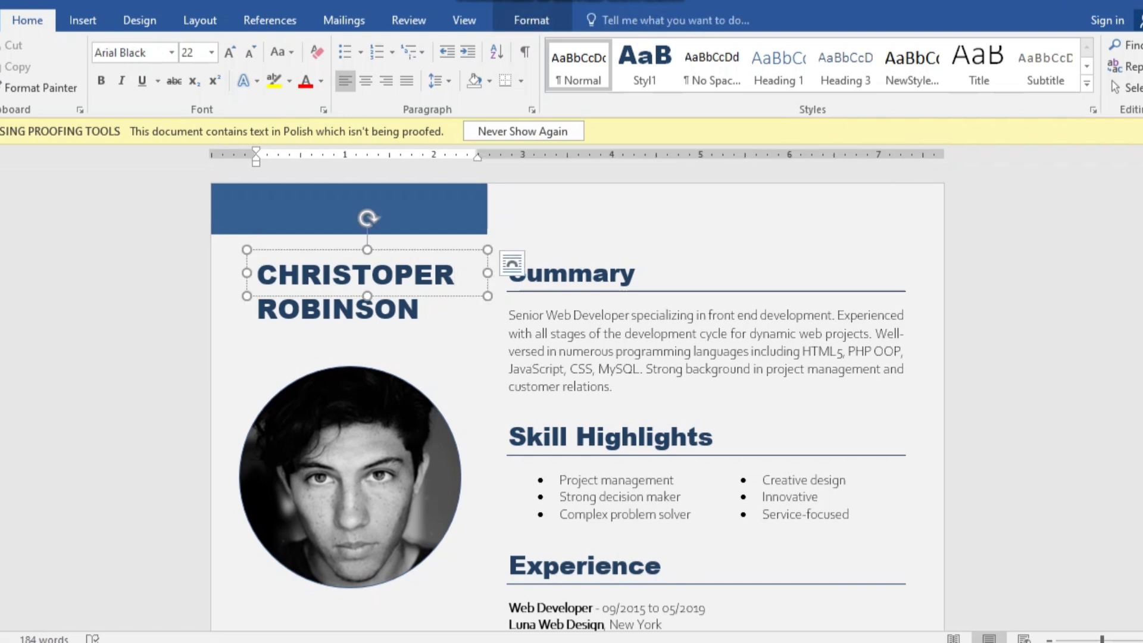
{"action": "key", "text": "BackSpace"}
{"action": "key", "text": "BackSpace"}
{"action": "key", "text": "BackSpace"}
{"action": "key", "text": "BackSpace"}
{"action": "key", "text": "BackSpace"}
{"action": "key", "text": "BackSpace"}
{"action": "key", "text": "BackSpace"}
{"action": "key", "text": "BackSpace"}
{"action": "key", "text": "BackSpace"}
{"action": "key", "text": "BackSpace"}
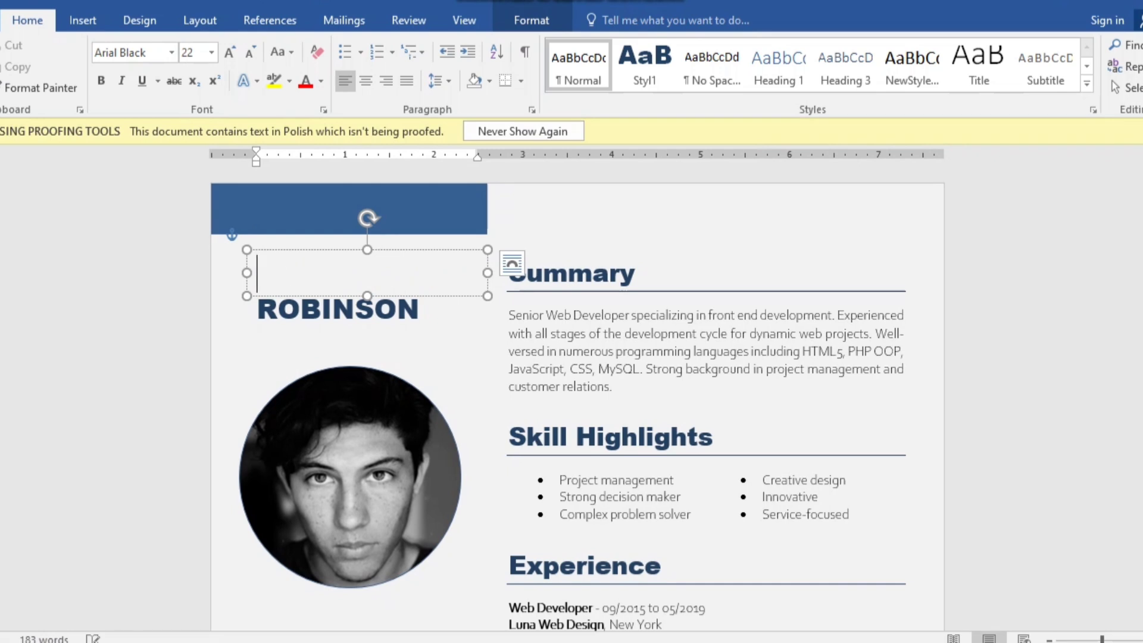
{"action": "type", "text": "b"}
{"action": "key", "text": "BackSpace"}
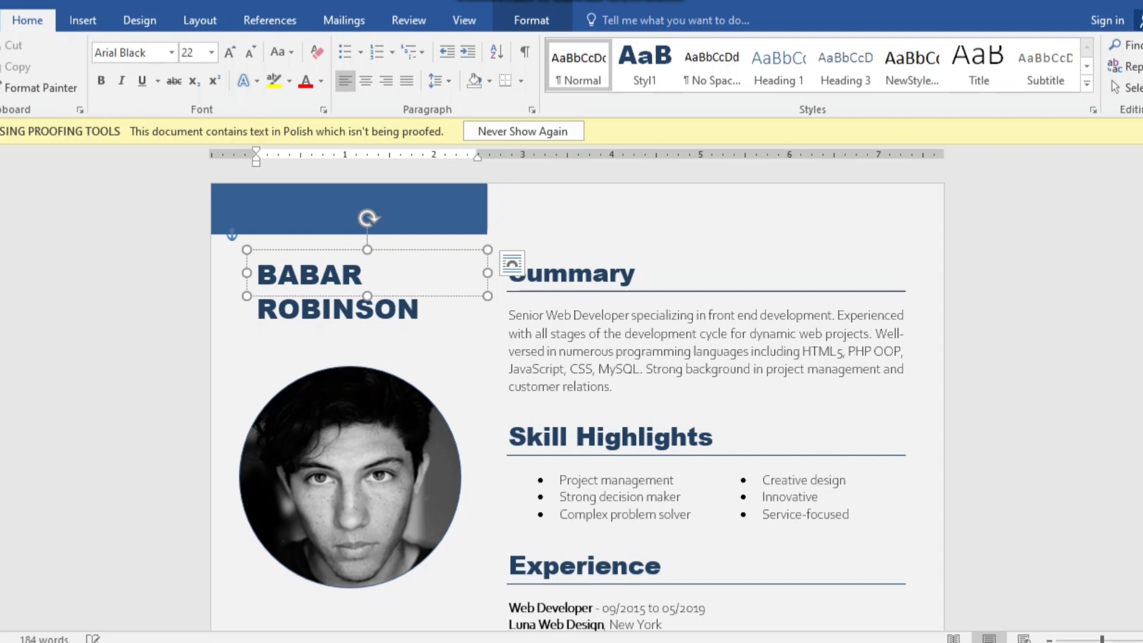
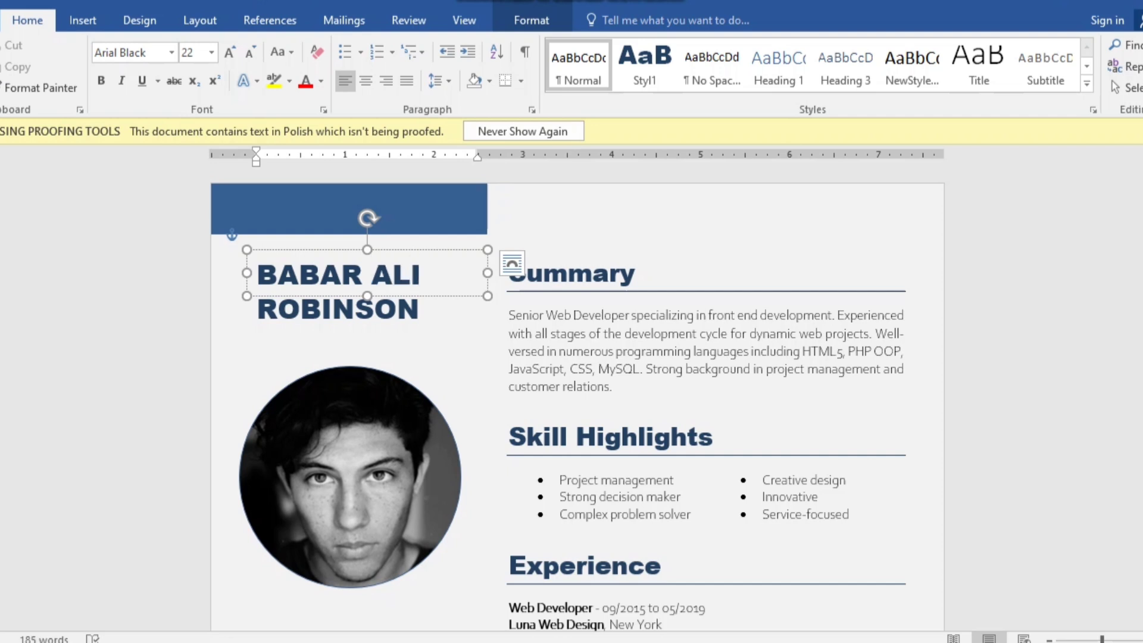
{"action": "left_click", "coordinate": [420, 309]}
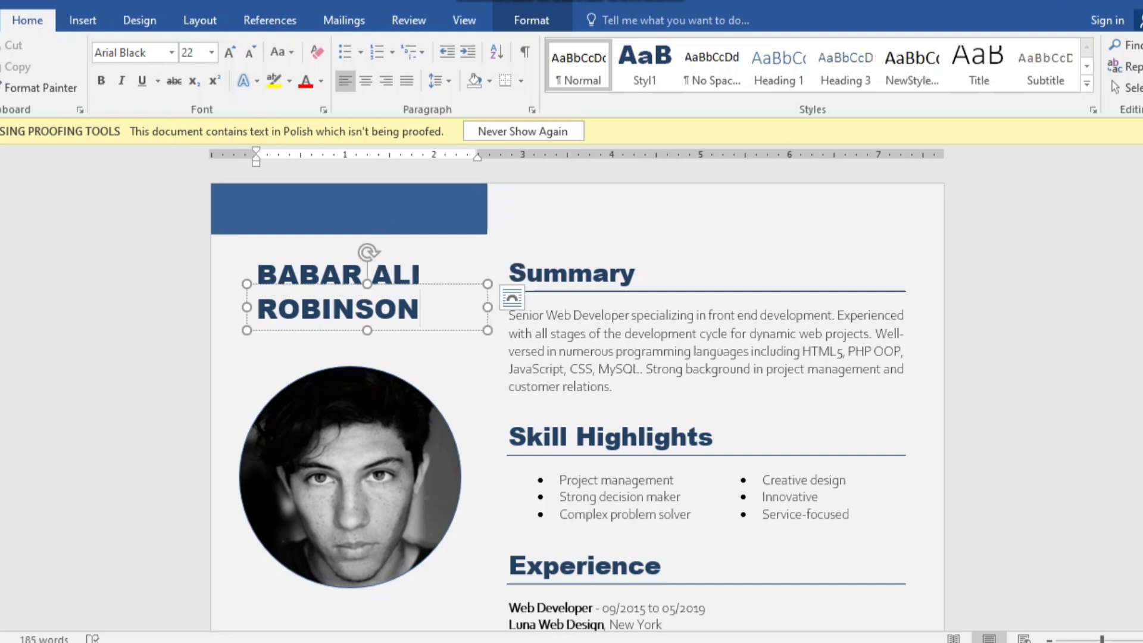
{"action": "key", "text": "BackSpace"}
{"action": "key", "text": "BackSpace"}
{"action": "key", "text": "BackSpace"}
{"action": "key", "text": "BackSpace"}
{"action": "key", "text": "BackSpace"}
{"action": "key", "text": "BackSpace"}
{"action": "key", "text": "BackSpace"}
{"action": "key", "text": "BackSpace"}
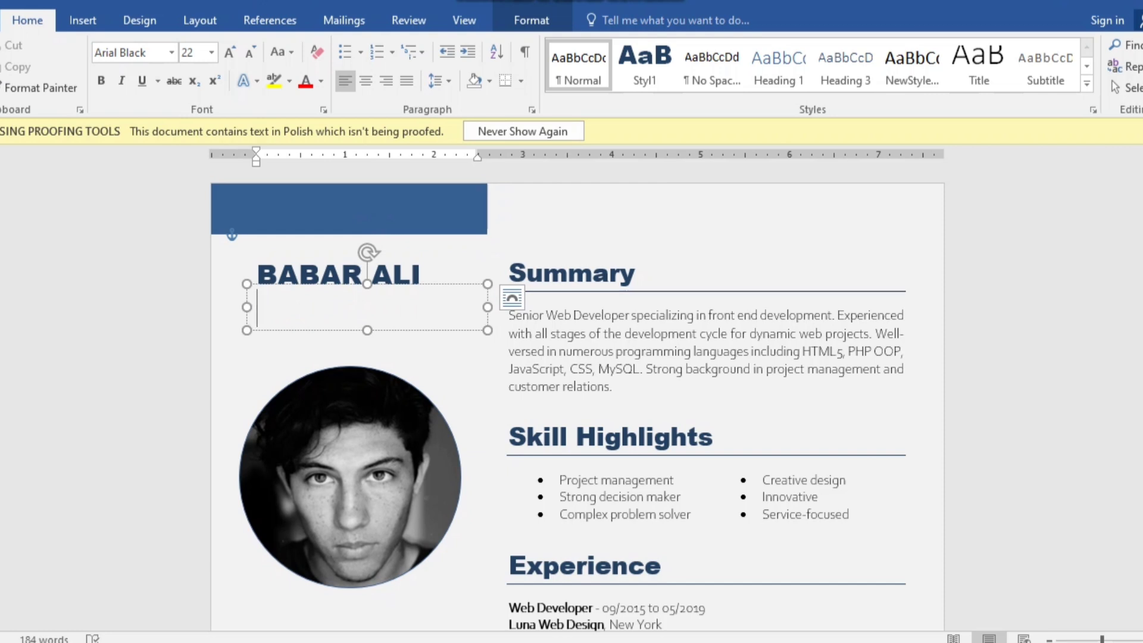
- Remove the emptied surname text box
{"action": "right_click", "coordinate": [476, 285]}
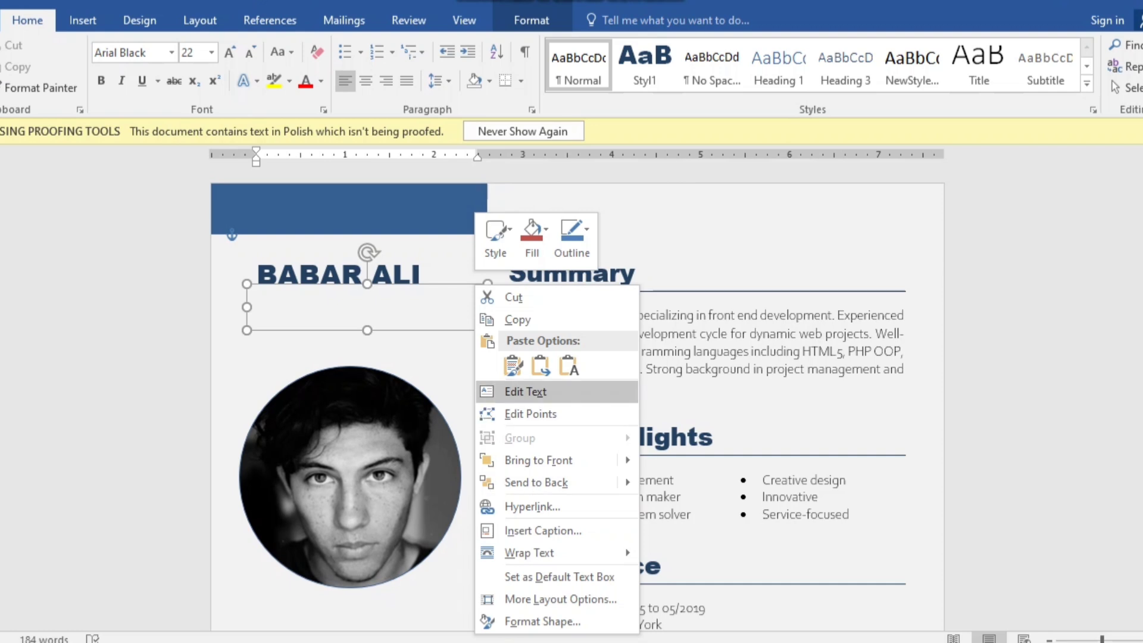
{"action": "key", "text": "Escape"}
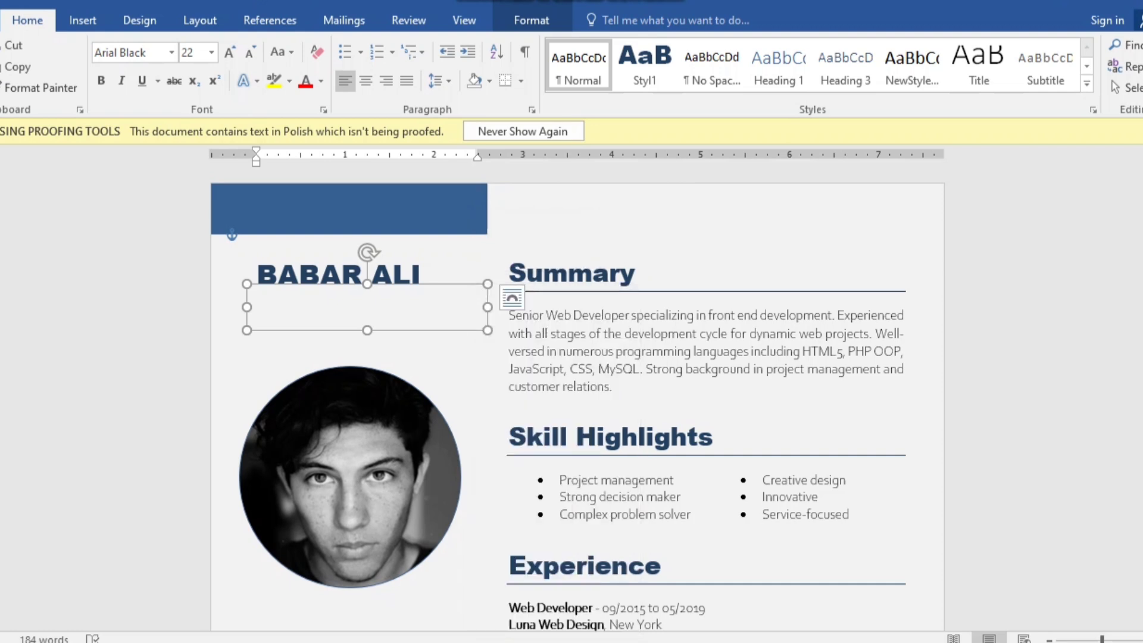
{"action": "key", "text": "Escape"}
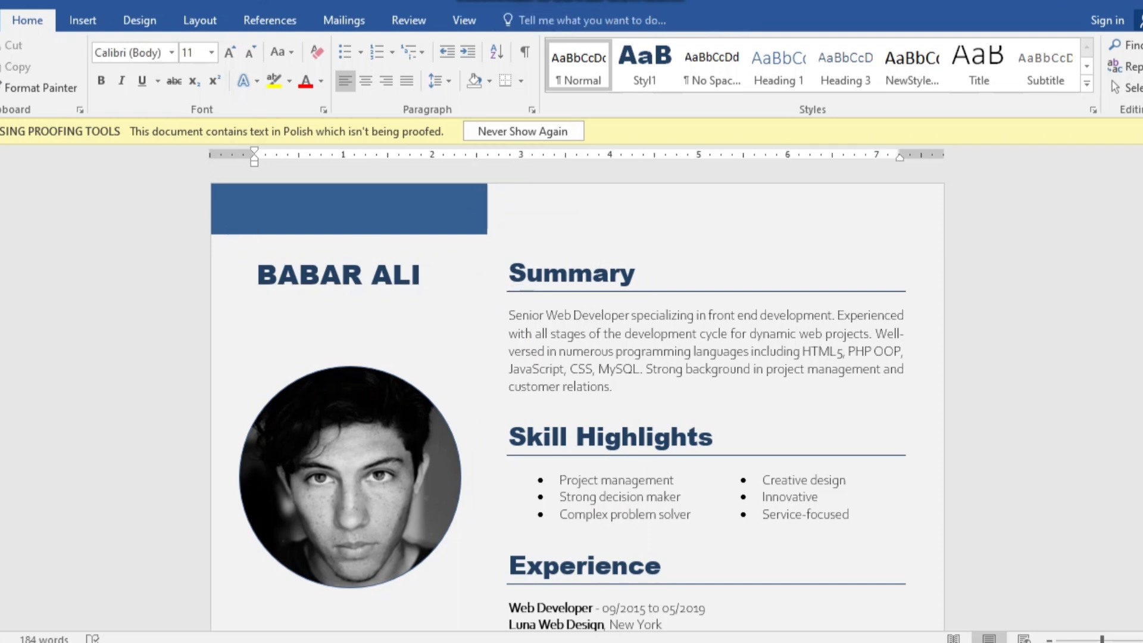
- Enlarge the name to 26 pt, nudge its box into place, and select the sample portrait
{"action": "left_click", "coordinate": [411, 274]}
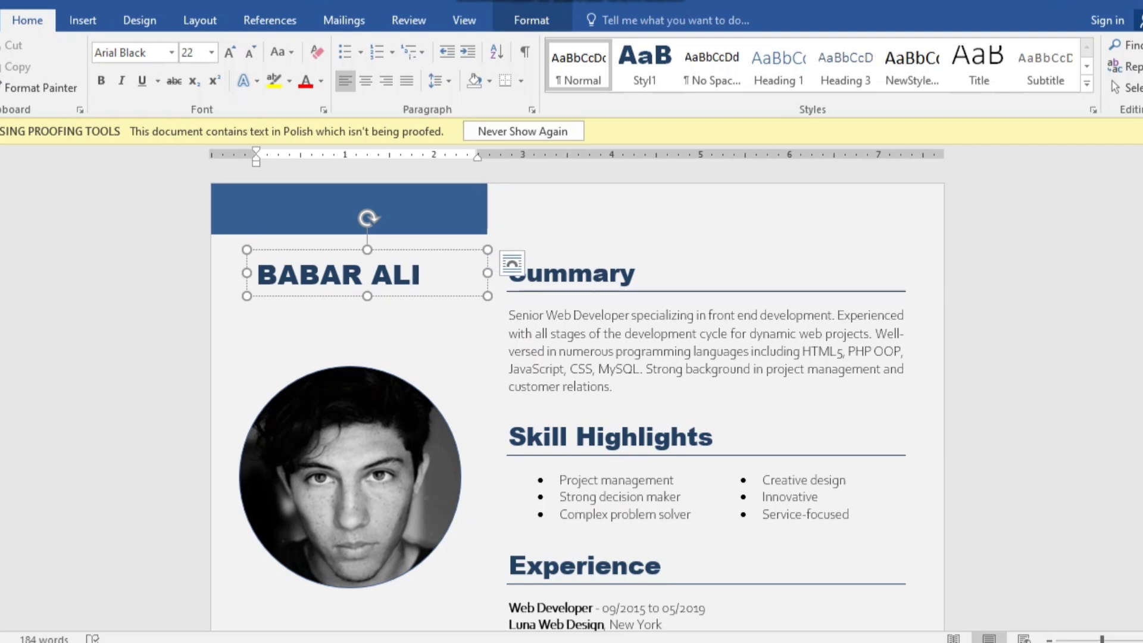
{"action": "left_click_drag", "start_coordinate": [452, 274], "coordinate": [256, 275]}
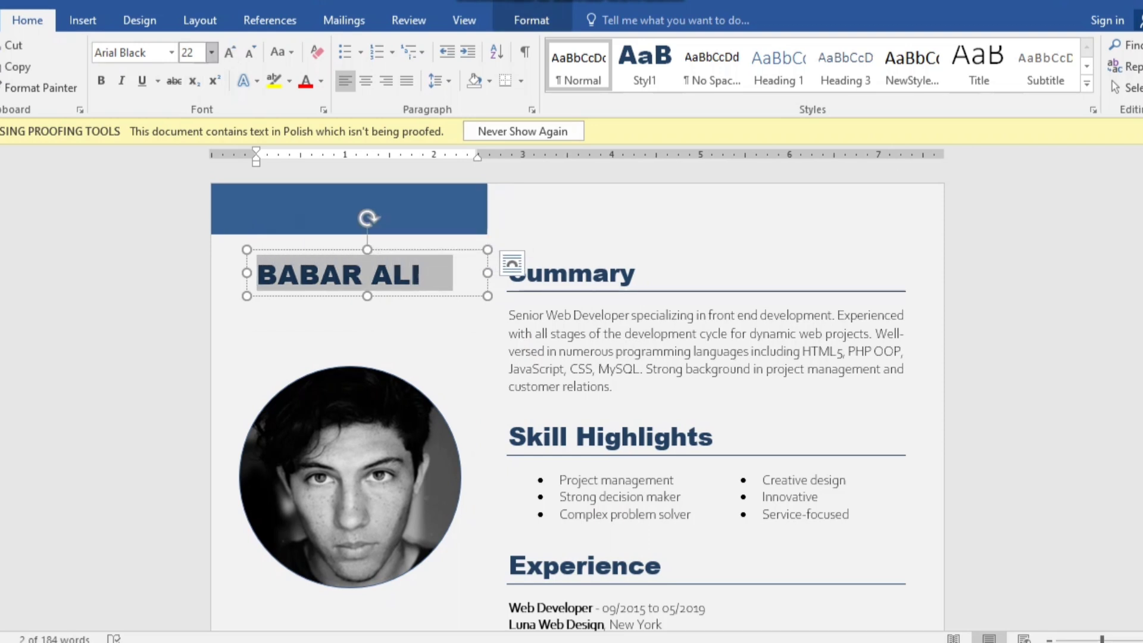
{"action": "left_click", "coordinate": [230, 53]}
{"action": "left_click", "coordinate": [229, 52]}
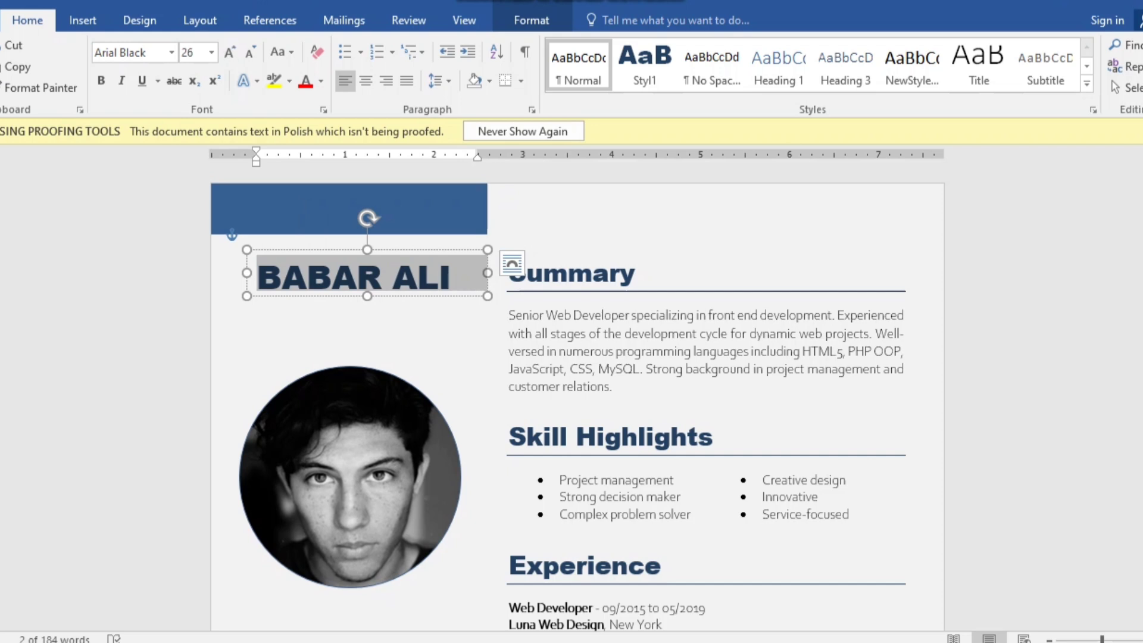
{"action": "left_click_drag", "start_coordinate": [428, 296], "coordinate": [418, 306]}
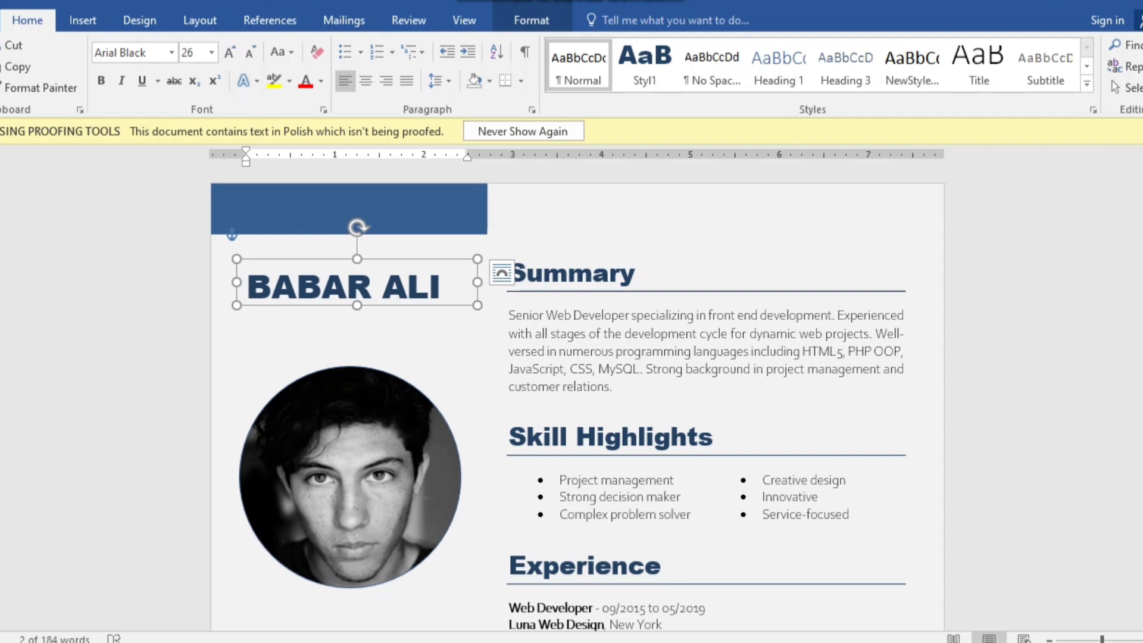
{"action": "left_click", "coordinate": [255, 235]}
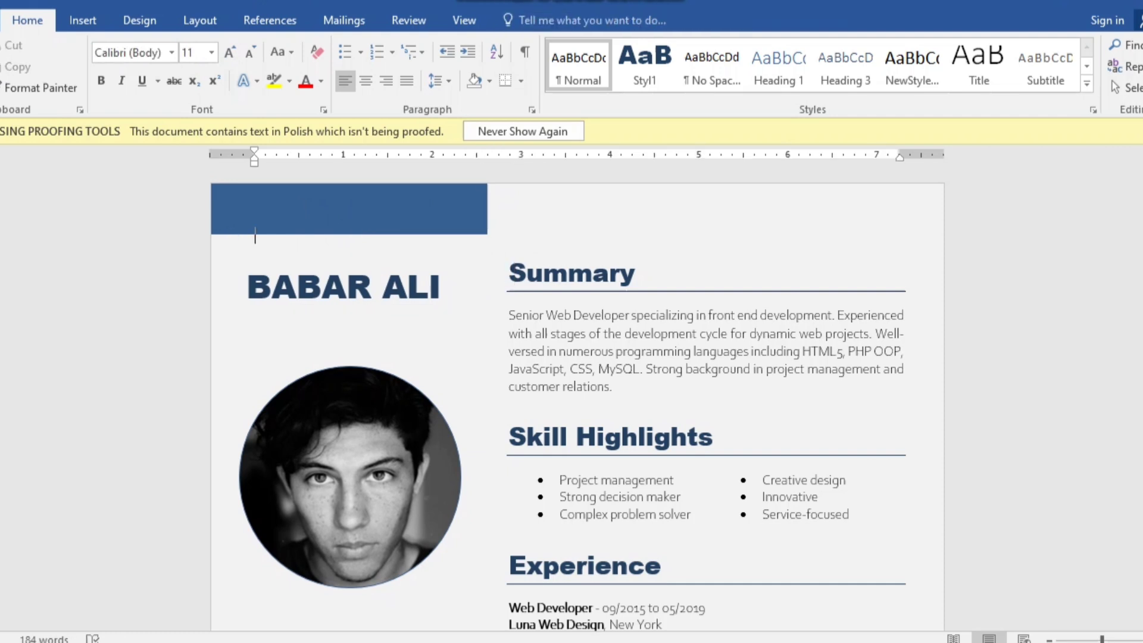
{"action": "left_click", "coordinate": [349, 476]}
- Delete the sample portrait and insert the owner's photo from the Downloads folder
{"action": "key", "text": "Delete"}
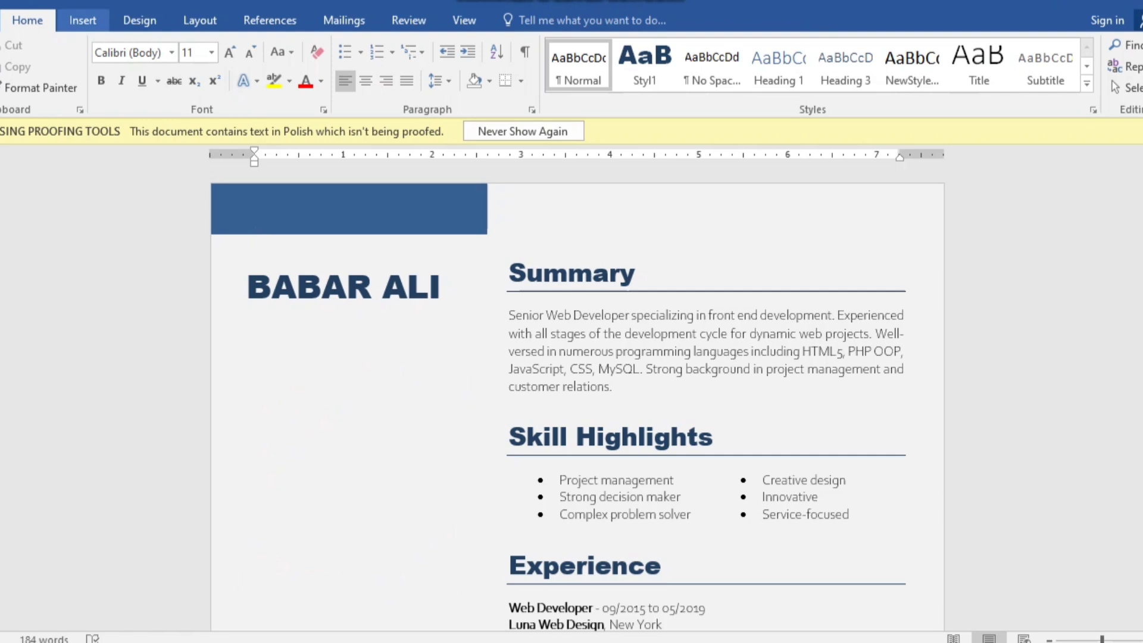
{"action": "left_click", "coordinate": [82, 20]}
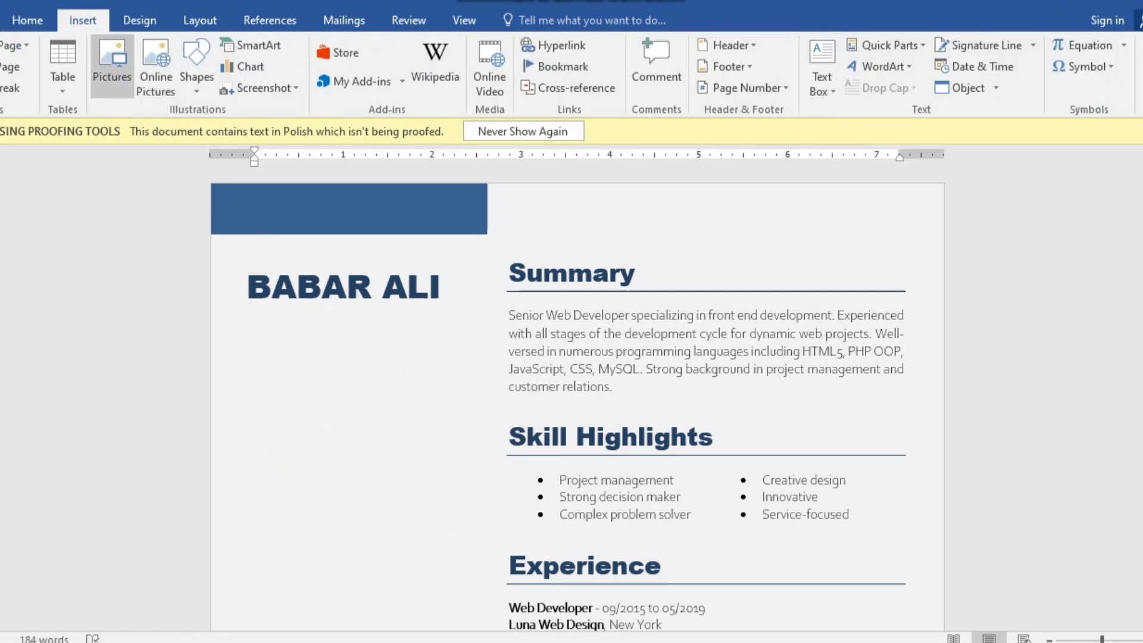
{"action": "left_click", "coordinate": [112, 66]}
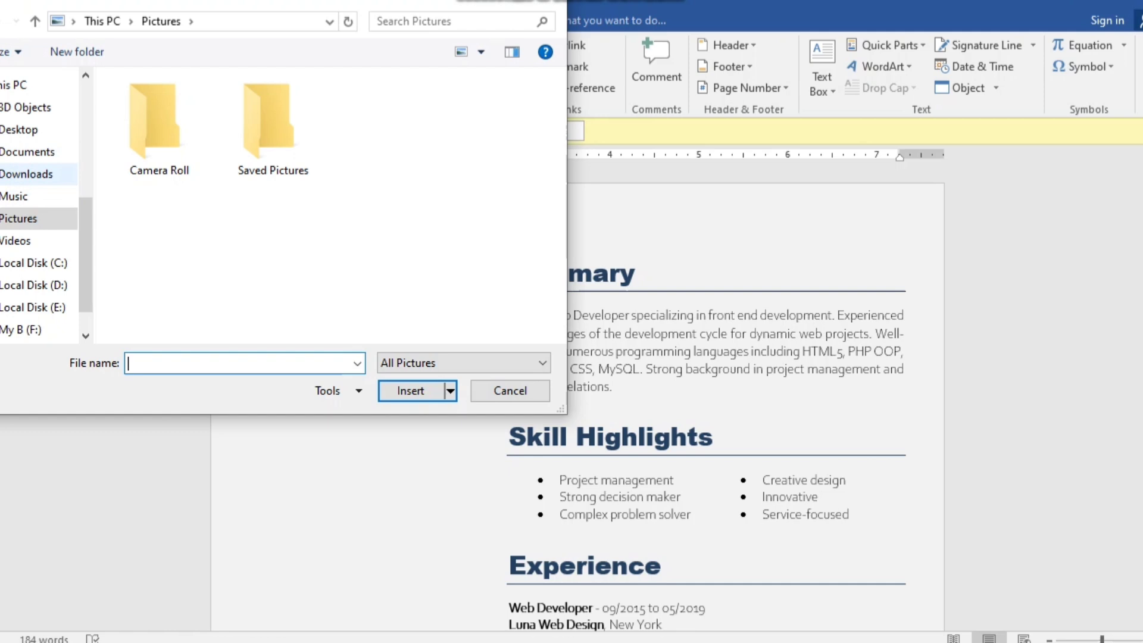
{"action": "left_click", "coordinate": [26, 175]}
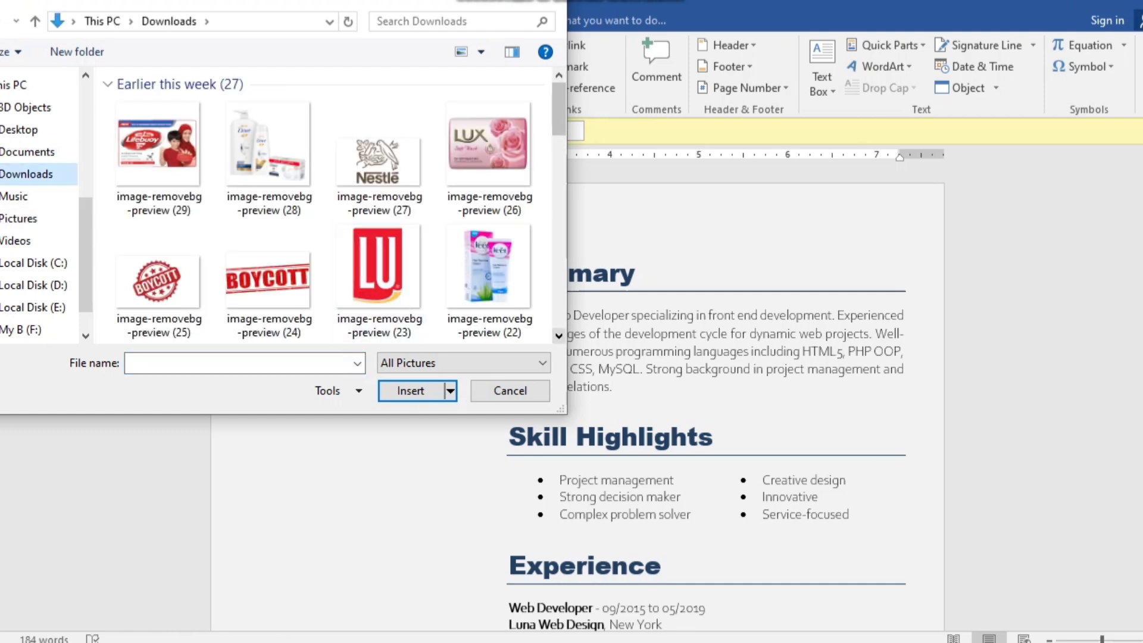
{"action": "scroll", "coordinate": [327, 208], "scroll_direction": "down", "scroll_amount": 8}
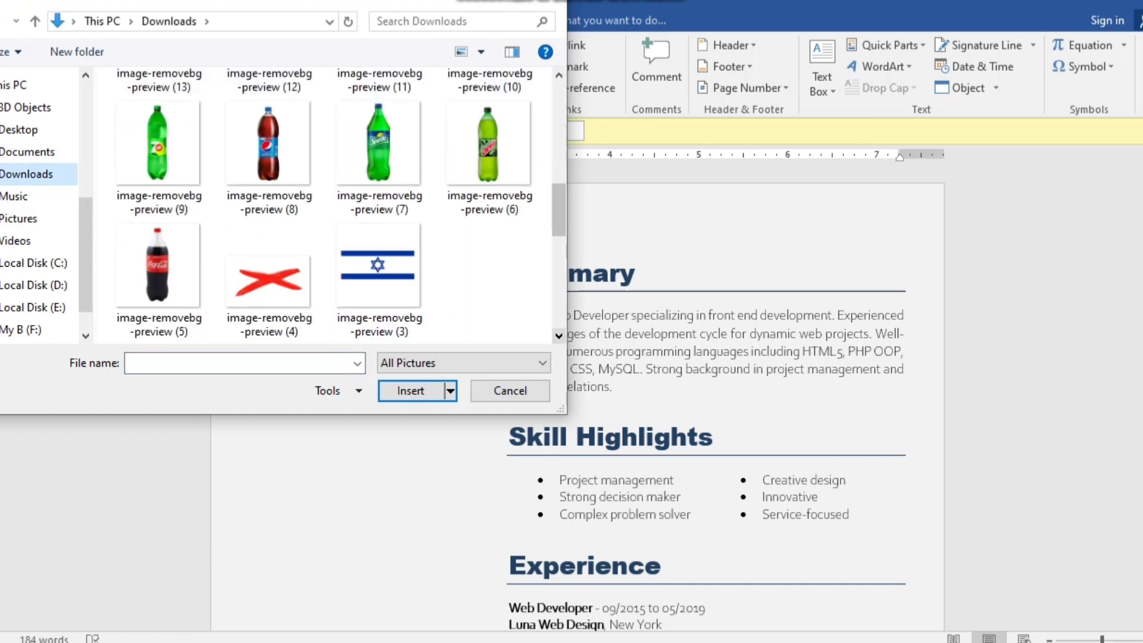
{"action": "scroll", "coordinate": [269, 279], "scroll_direction": "down", "scroll_amount": 5}
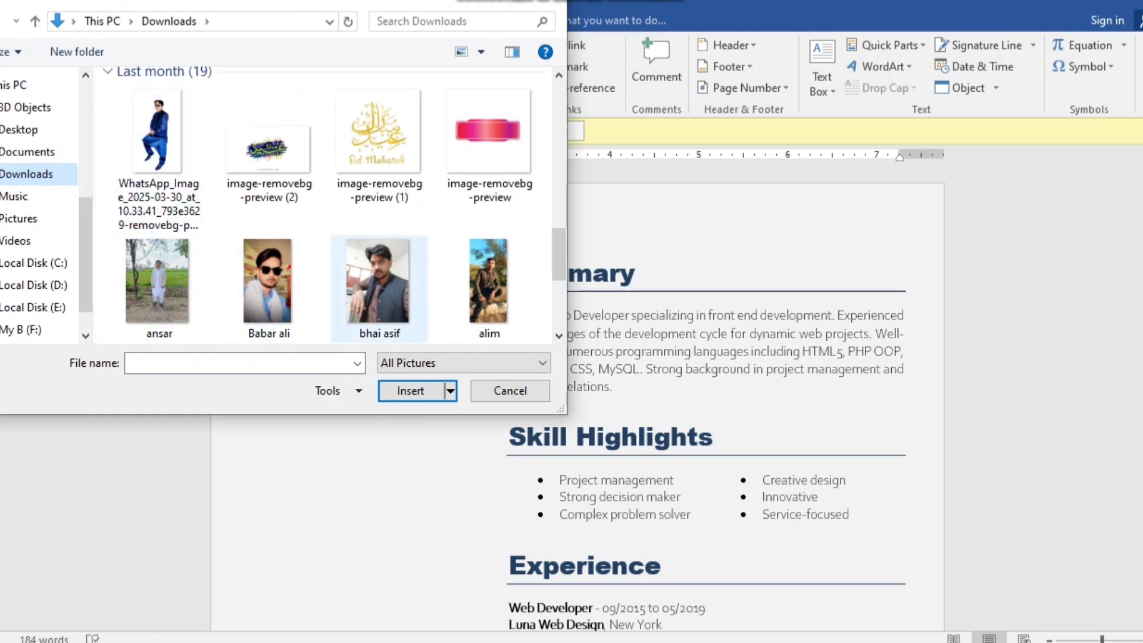
{"action": "left_click", "coordinate": [379, 286]}
{"action": "left_click", "coordinate": [411, 390]}
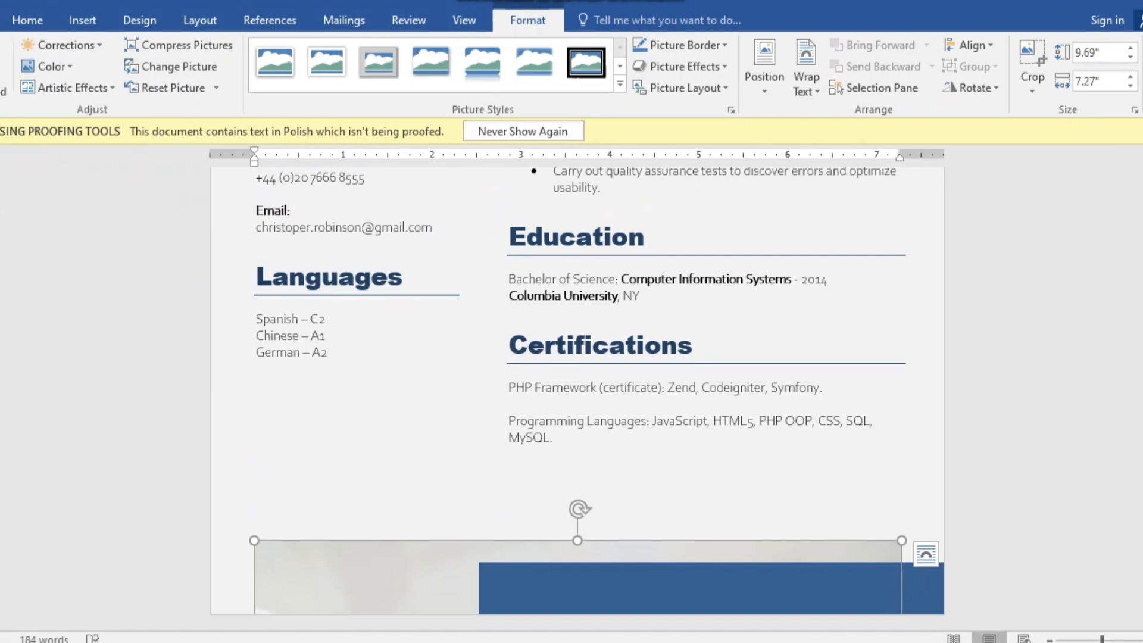
- Give the photo Square wrapping, resize it to 8.4" × 6.3", and crop it to an oval
{"action": "left_click", "coordinate": [926, 554]}
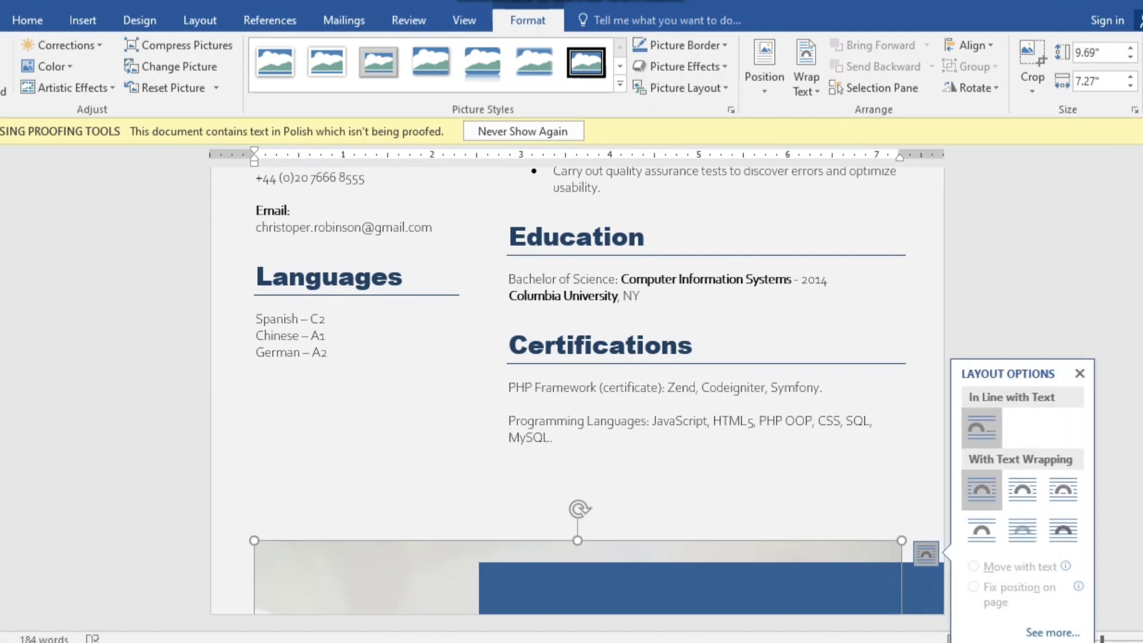
{"action": "left_click", "coordinate": [981, 490]}
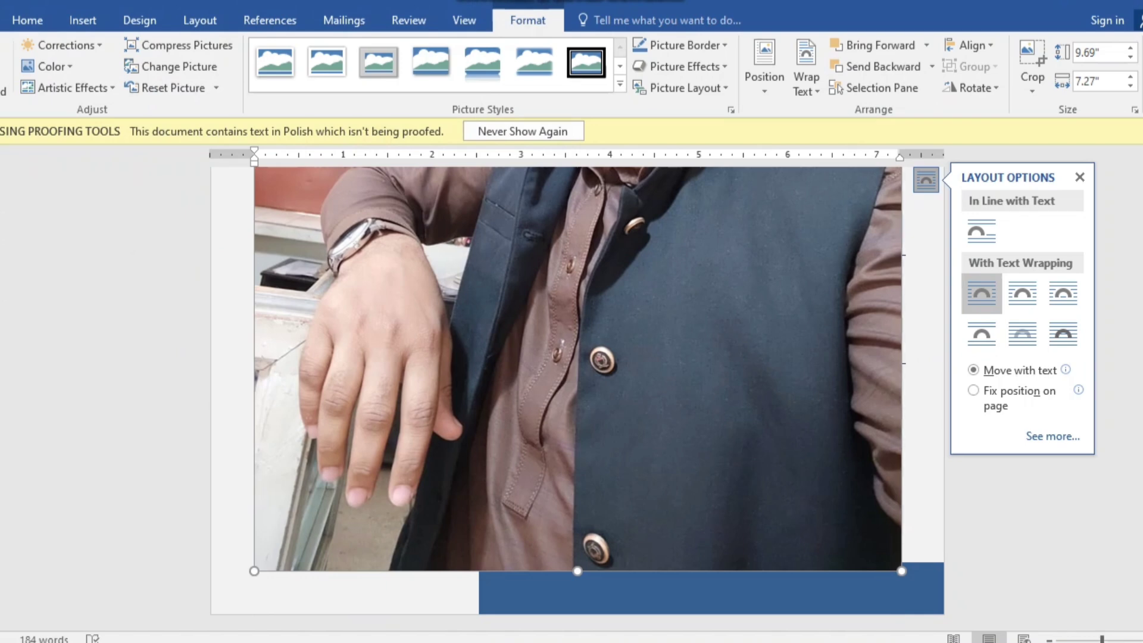
{"action": "left_click_drag", "start_coordinate": [901, 571], "coordinate": [813, 455]}
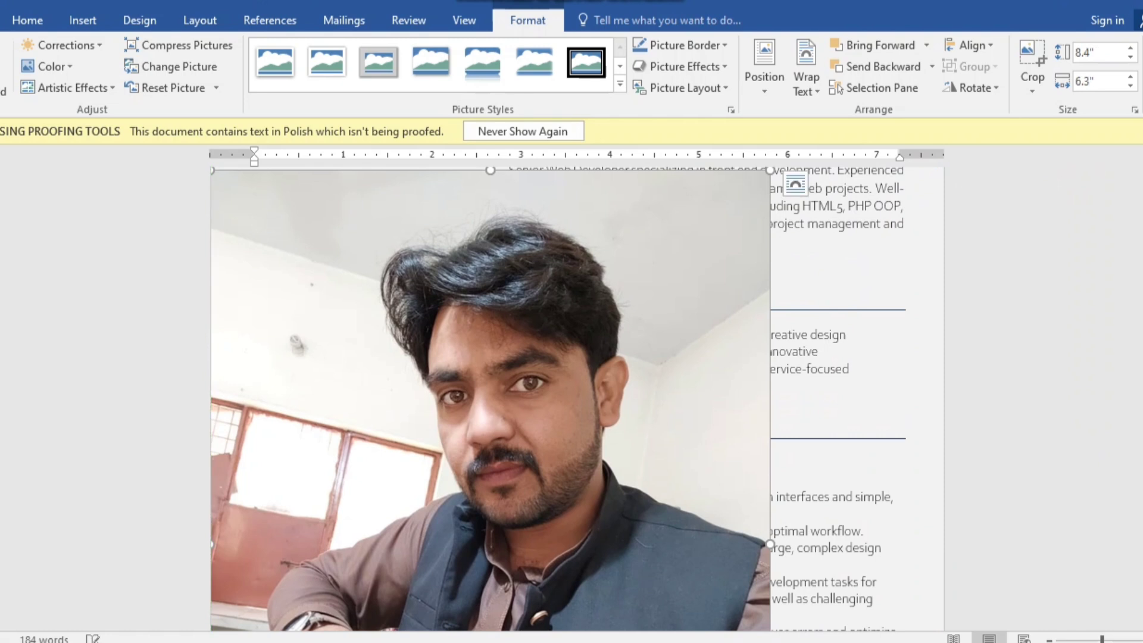
{"action": "left_click", "coordinate": [1033, 83]}
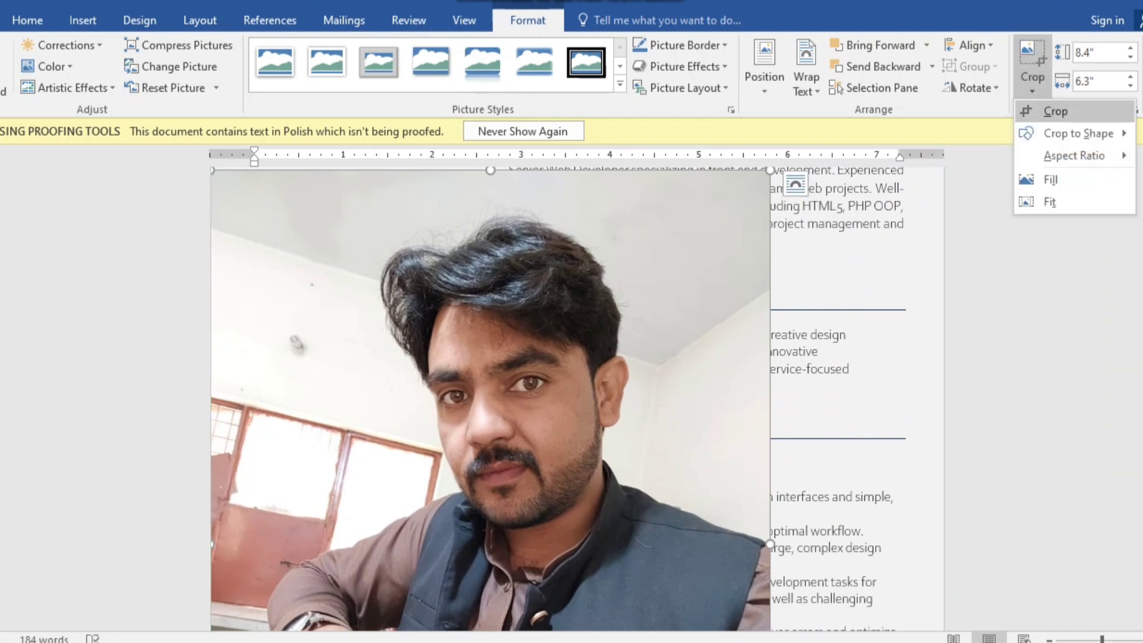
{"action": "mouse_move", "coordinate": [1078, 133]}
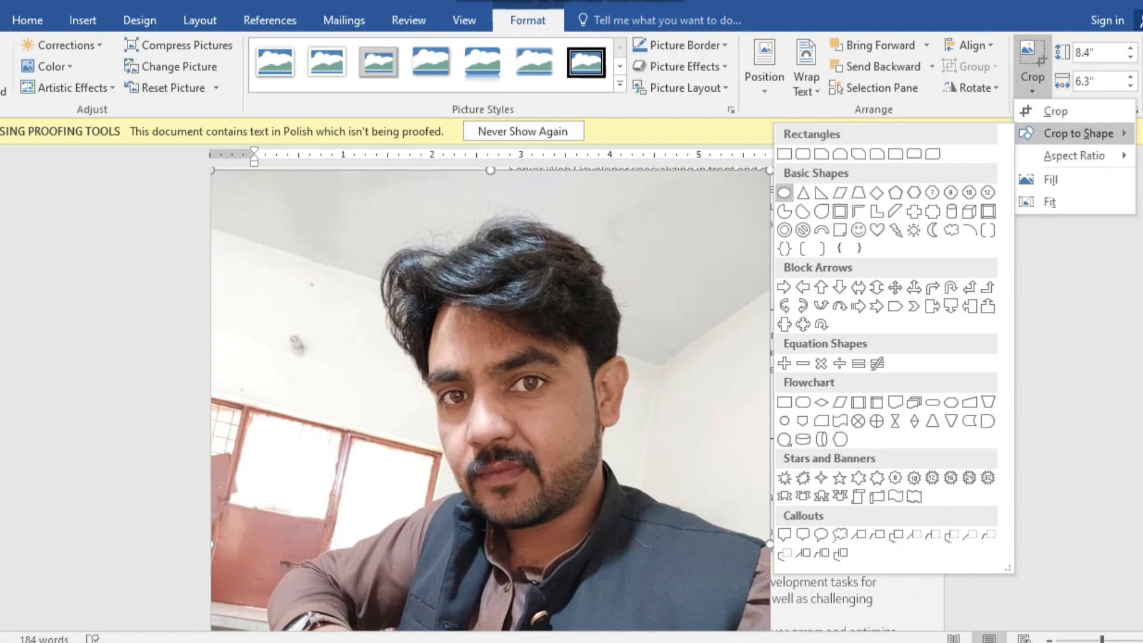
{"action": "left_click", "coordinate": [784, 193]}
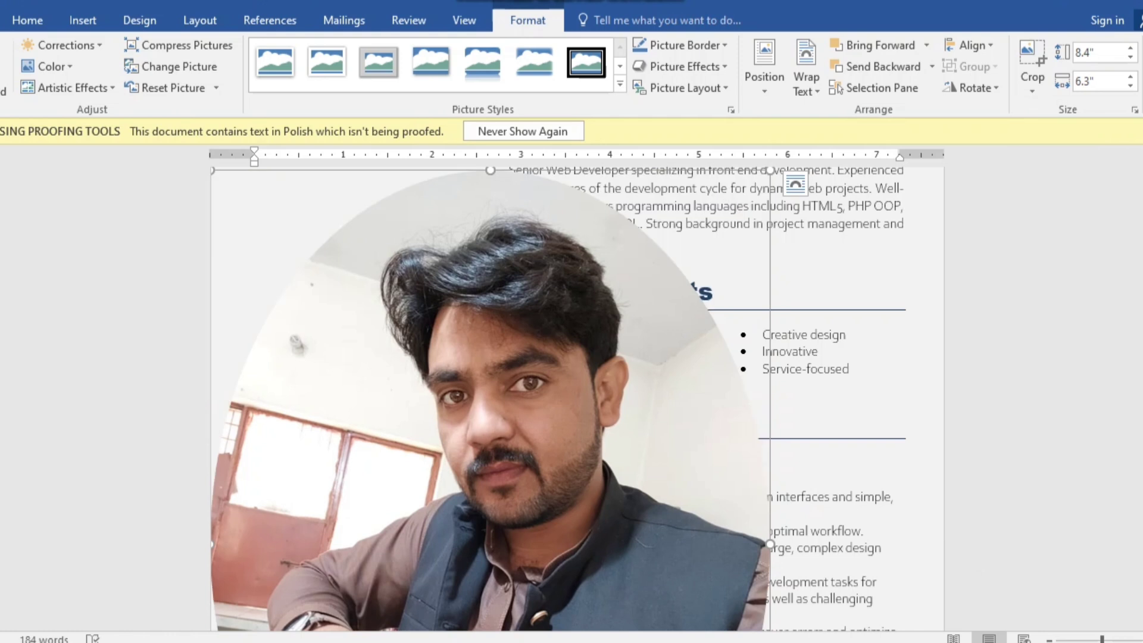
- Shrink the oval photo down from its oversized dimensions
{"action": "scroll", "coordinate": [559, 399], "scroll_direction": "down", "scroll_amount": 2}
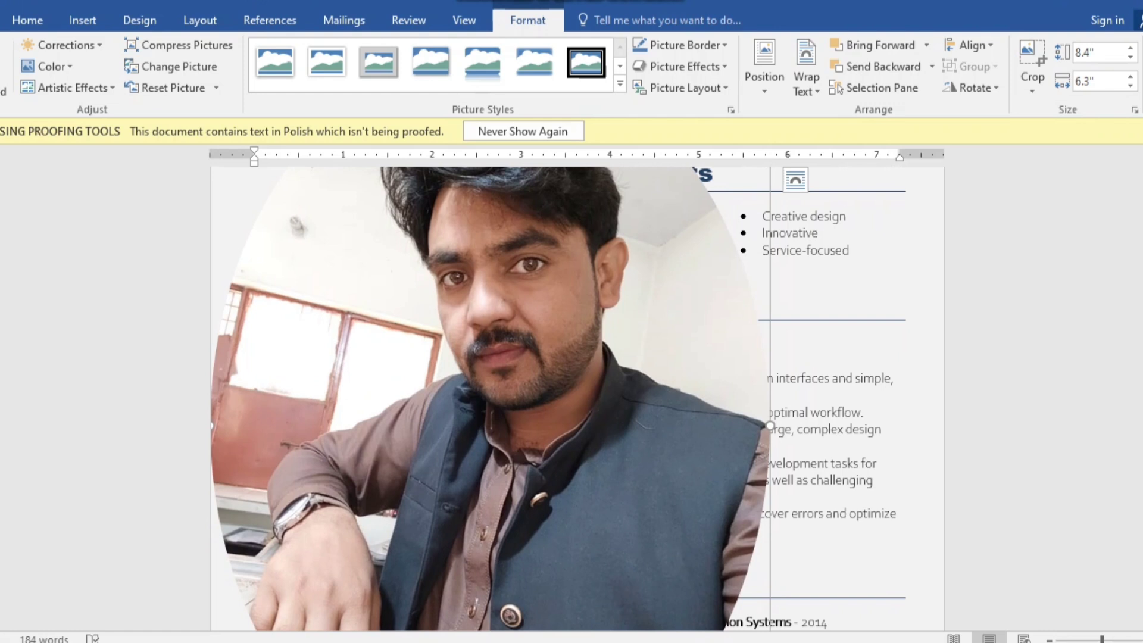
{"action": "mouse_move", "coordinate": [770, 425]}
{"action": "left_mouse_down"}
{"action": "mouse_move", "coordinate": [619, 426]}
{"action": "mouse_move", "coordinate": [747, 426]}
{"action": "left_mouse_up"}
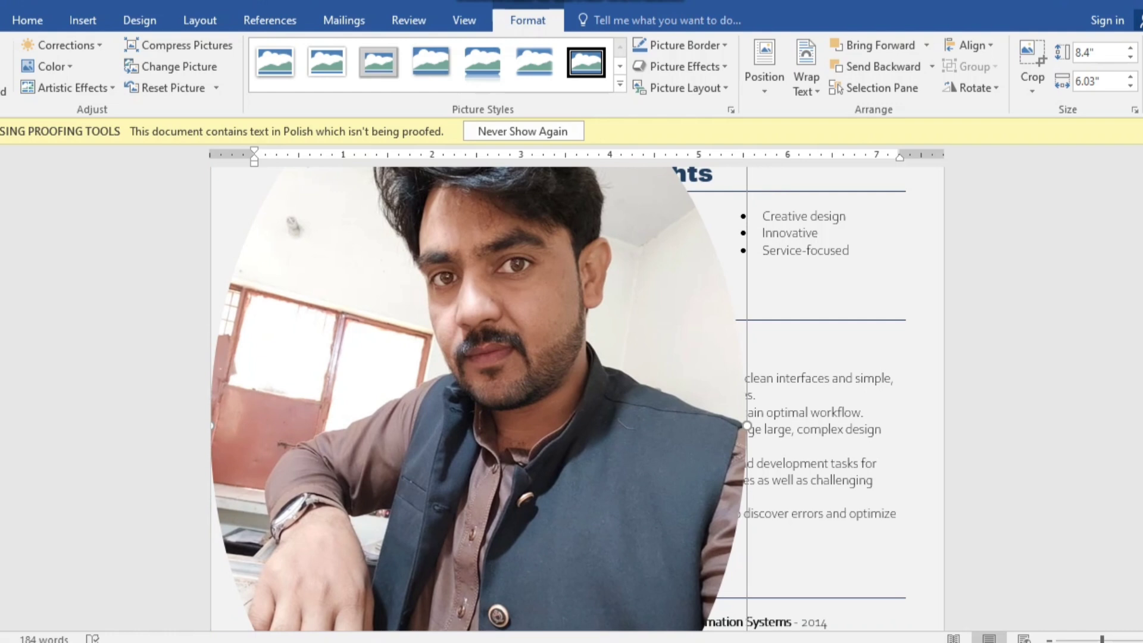
{"action": "scroll", "coordinate": [559, 398], "scroll_direction": "down", "scroll_amount": 5}
{"action": "scroll", "coordinate": [559, 399], "scroll_direction": "down", "scroll_amount": 5}
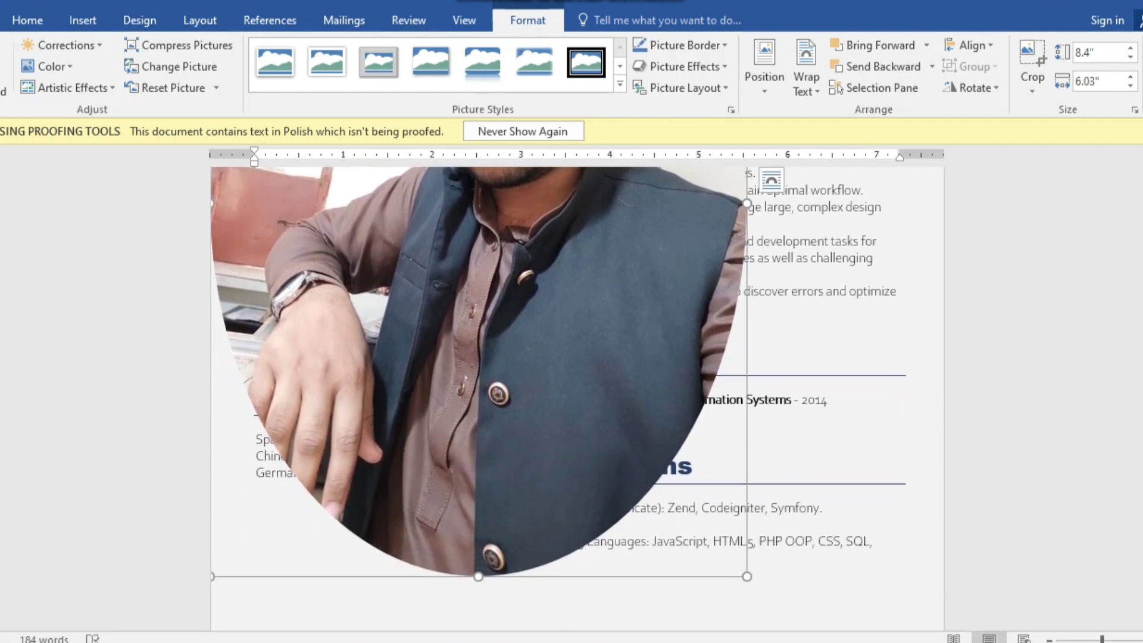
{"action": "left_click_drag", "start_coordinate": [746, 576], "coordinate": [508, 244]}
{"action": "scroll", "coordinate": [508, 244], "scroll_direction": "up", "scroll_amount": 9}
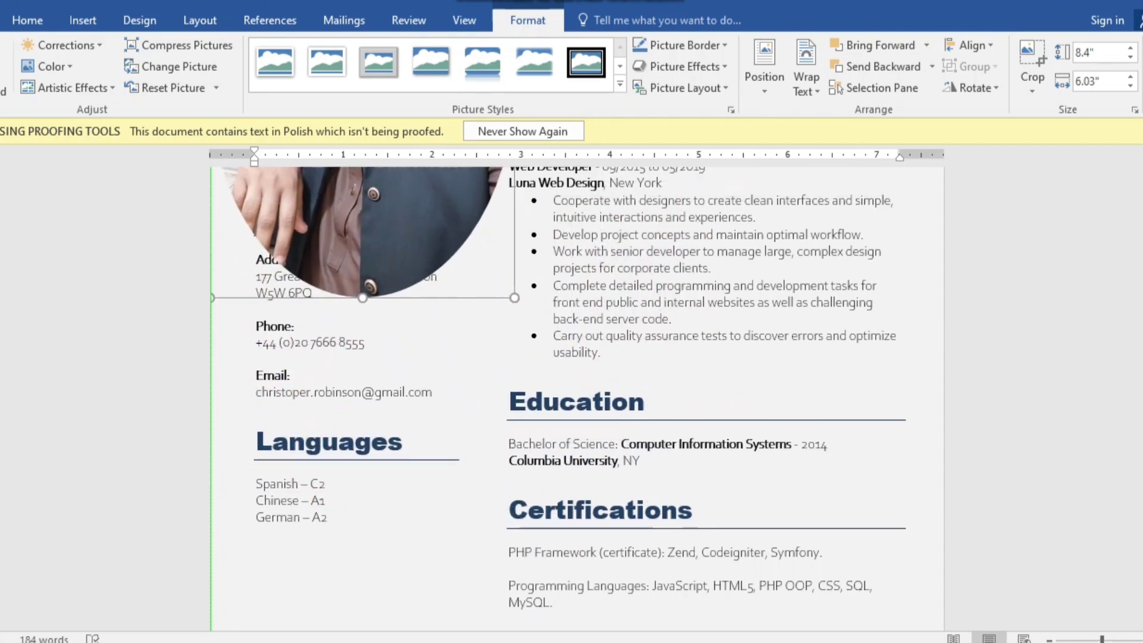
{"action": "left_click_drag", "start_coordinate": [508, 436], "coordinate": [368, 299]}
{"action": "scroll", "coordinate": [368, 299], "scroll_direction": "up", "scroll_amount": 3}
{"action": "scroll", "coordinate": [559, 399], "scroll_direction": "up", "scroll_amount": 1}
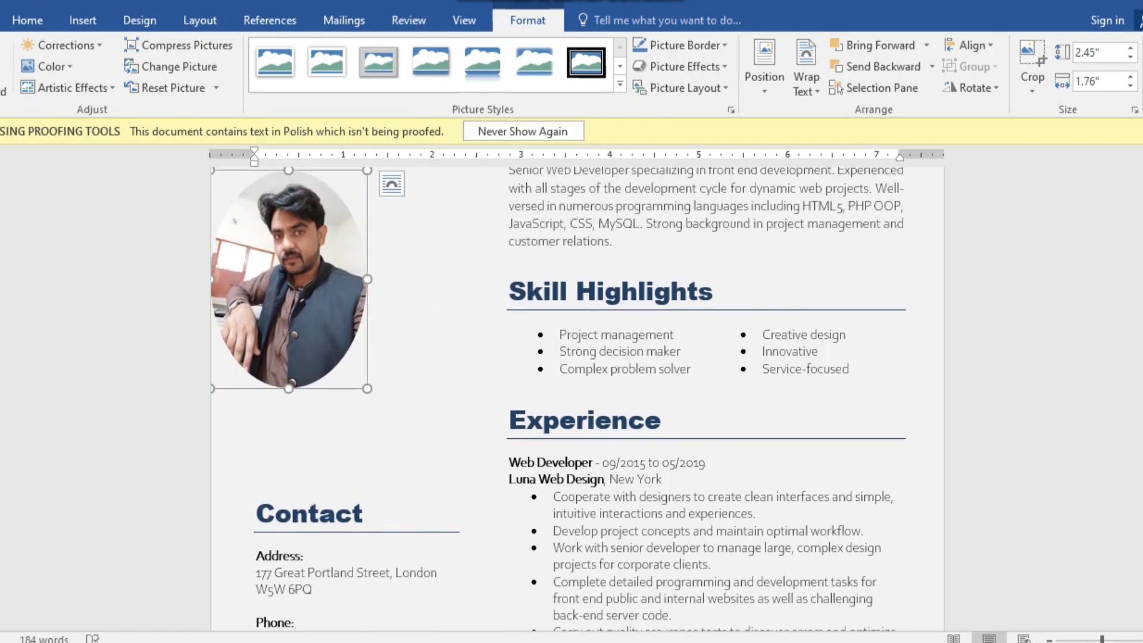
{"action": "scroll", "coordinate": [559, 399], "scroll_direction": "up", "scroll_amount": 4}
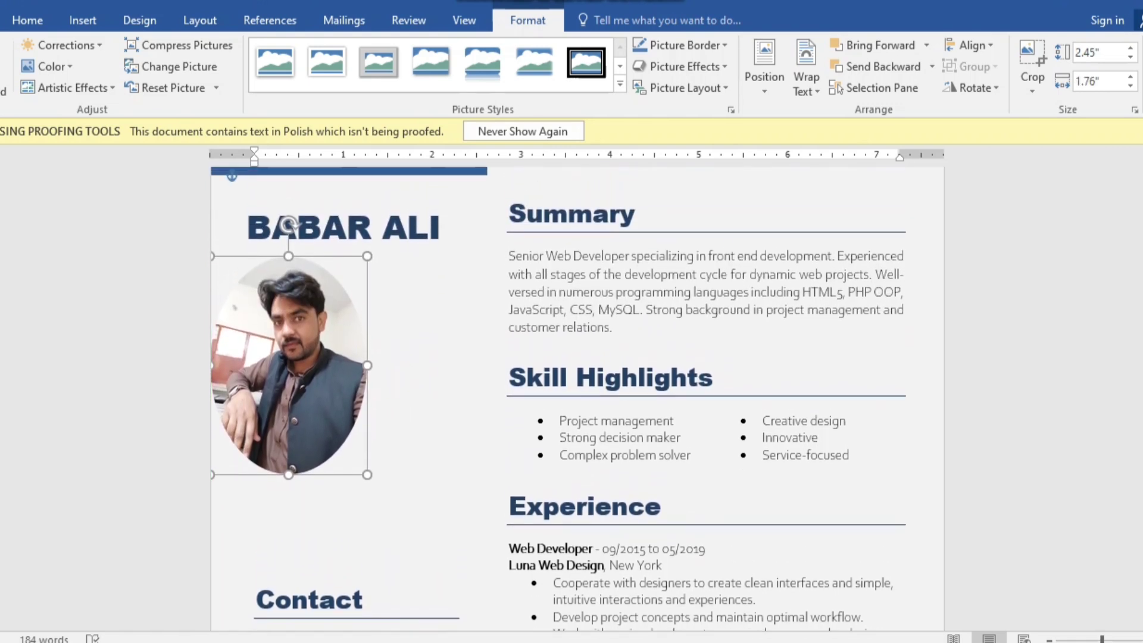
{"action": "left_click_drag", "start_coordinate": [288, 226], "coordinate": [325, 237]}
{"action": "left_click_drag", "start_coordinate": [403, 378], "coordinate": [430, 378]}
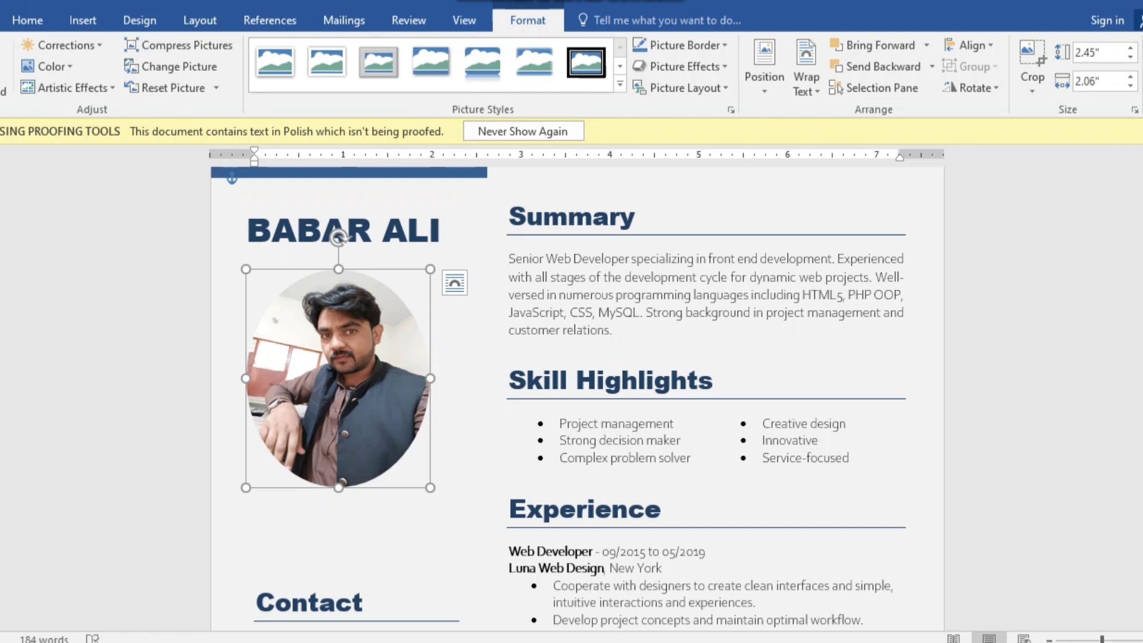
{"action": "left_click_drag", "start_coordinate": [245, 378], "coordinate": [239, 378]}
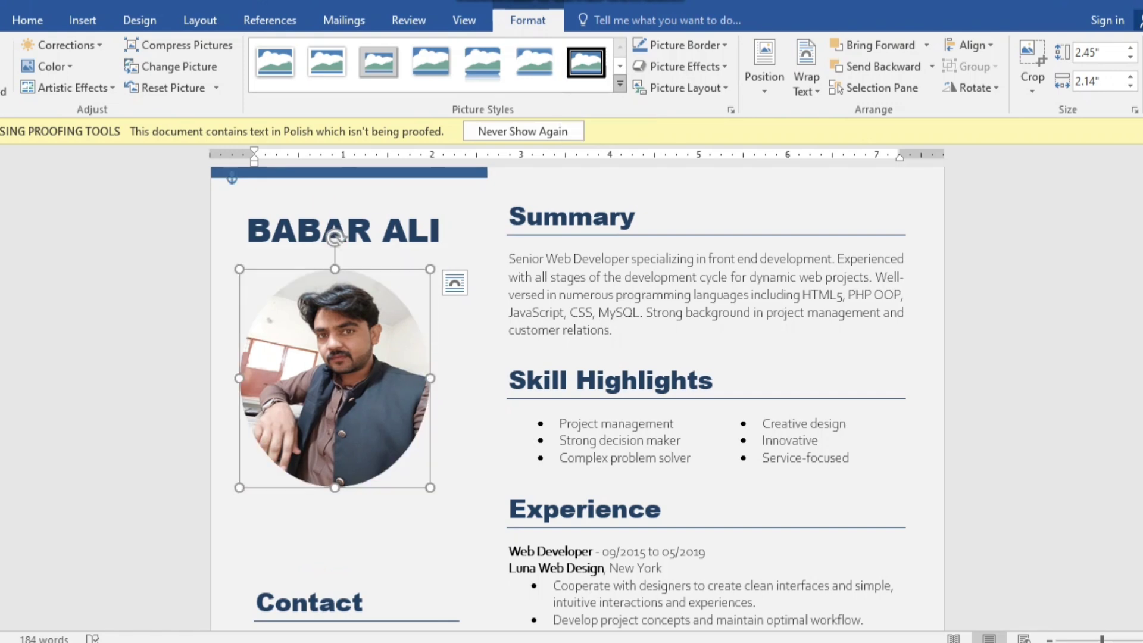
- Apply the black-framed oval picture style with soft shadow to the photo and nudge it slightly right and down
{"action": "left_click", "coordinate": [620, 84]}
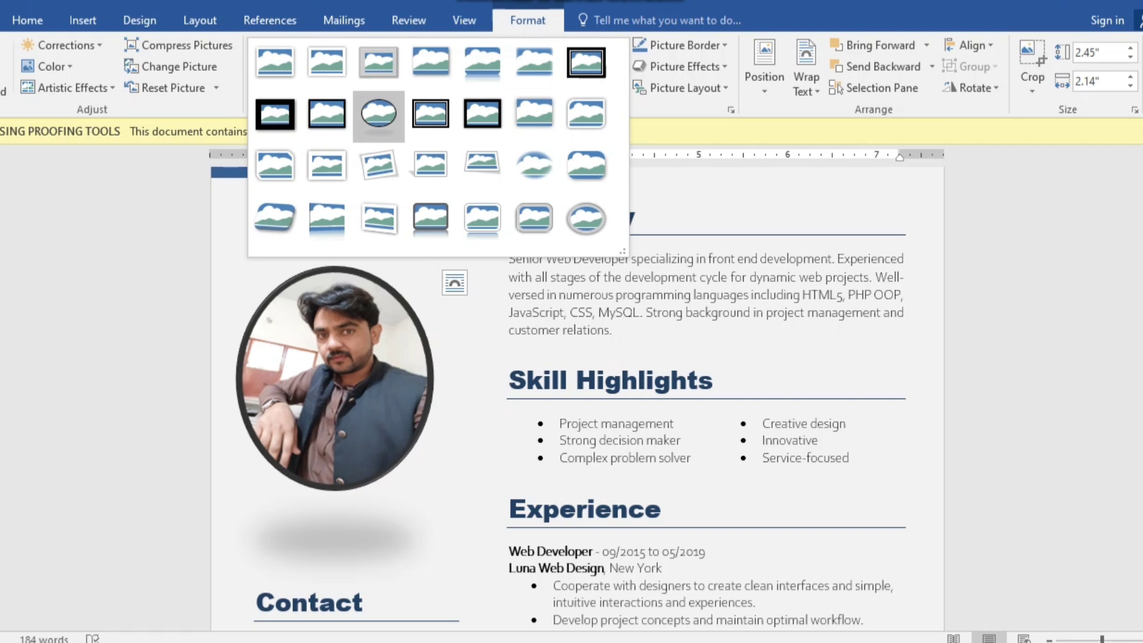
{"action": "left_click", "coordinate": [379, 113]}
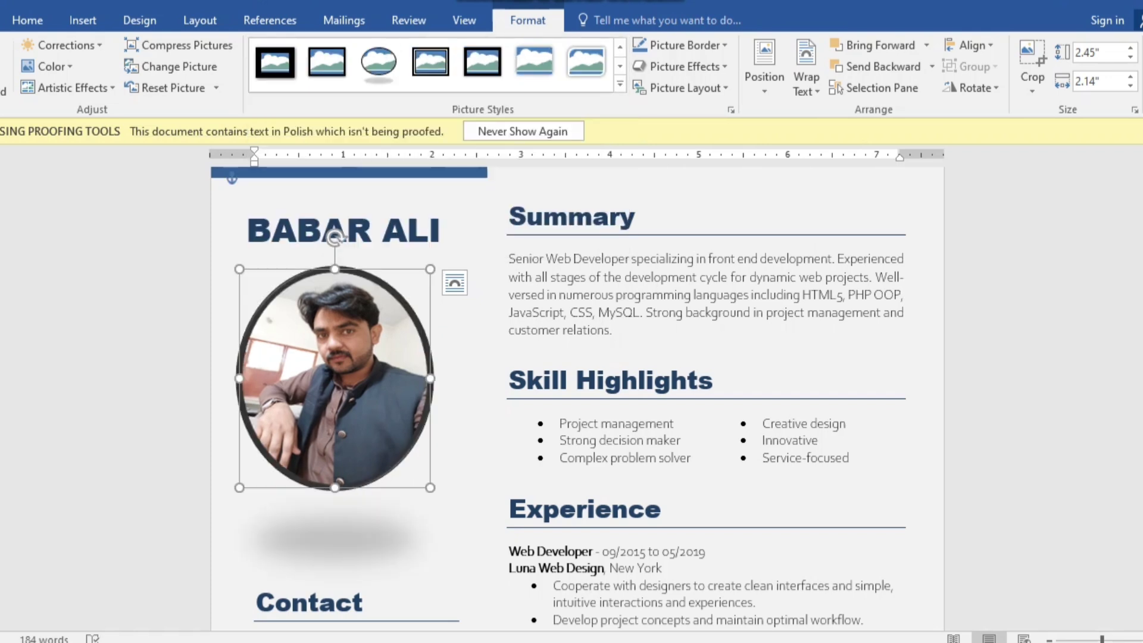
{"action": "left_click_drag", "start_coordinate": [334, 378], "coordinate": [342, 383]}
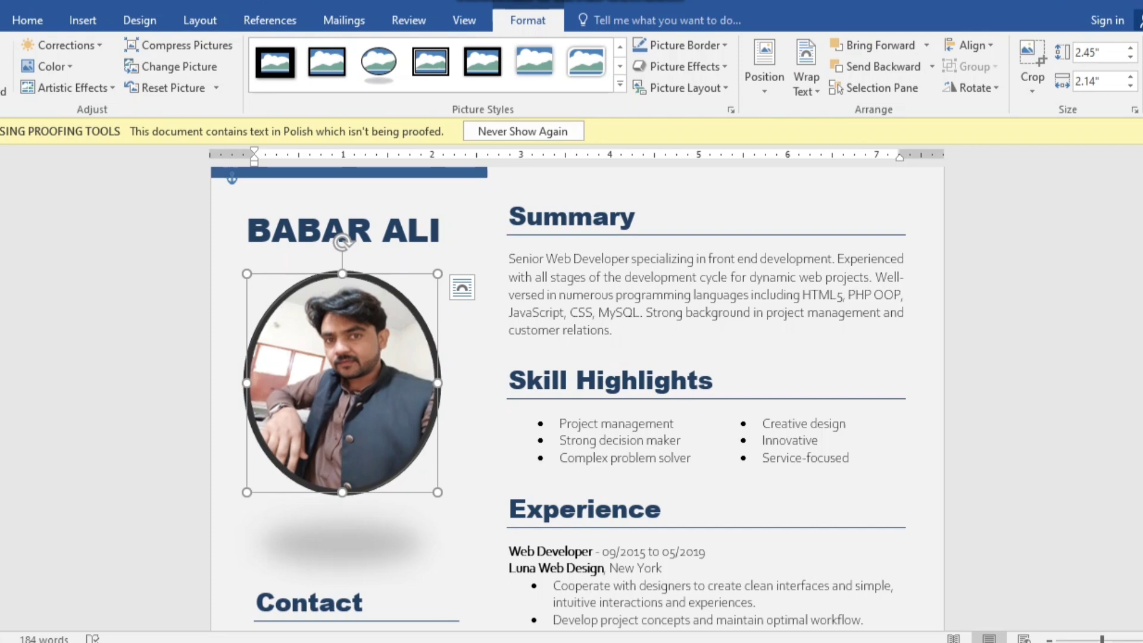
{"action": "scroll", "coordinate": [571, 393], "scroll_direction": "down", "scroll_amount": 3}
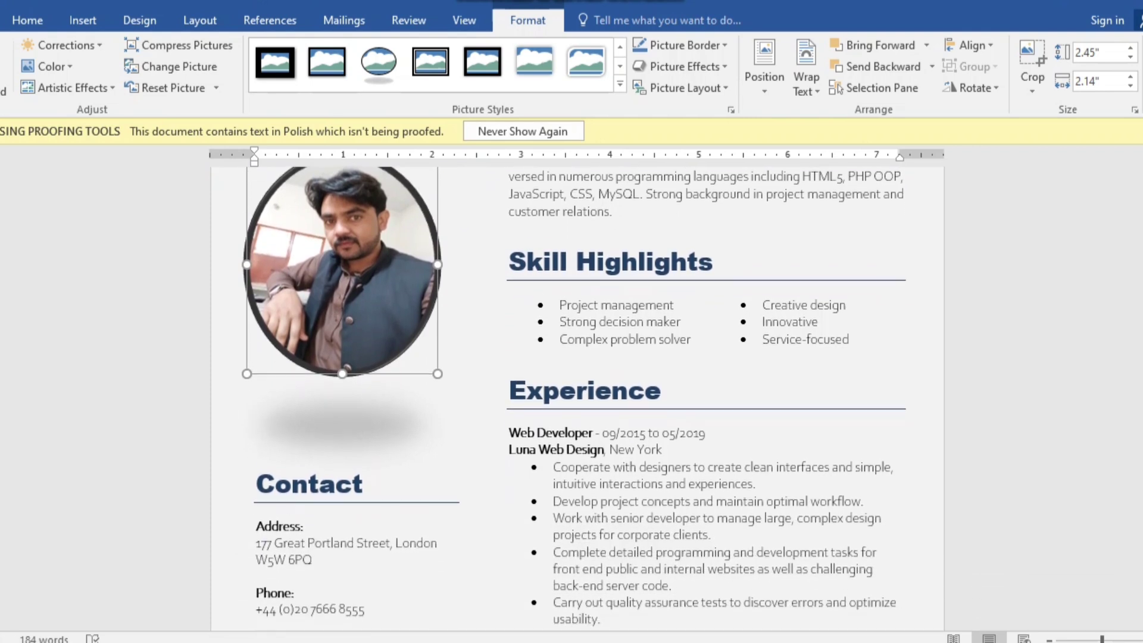
{"action": "scroll", "coordinate": [571, 393], "scroll_direction": "down", "scroll_amount": 3}
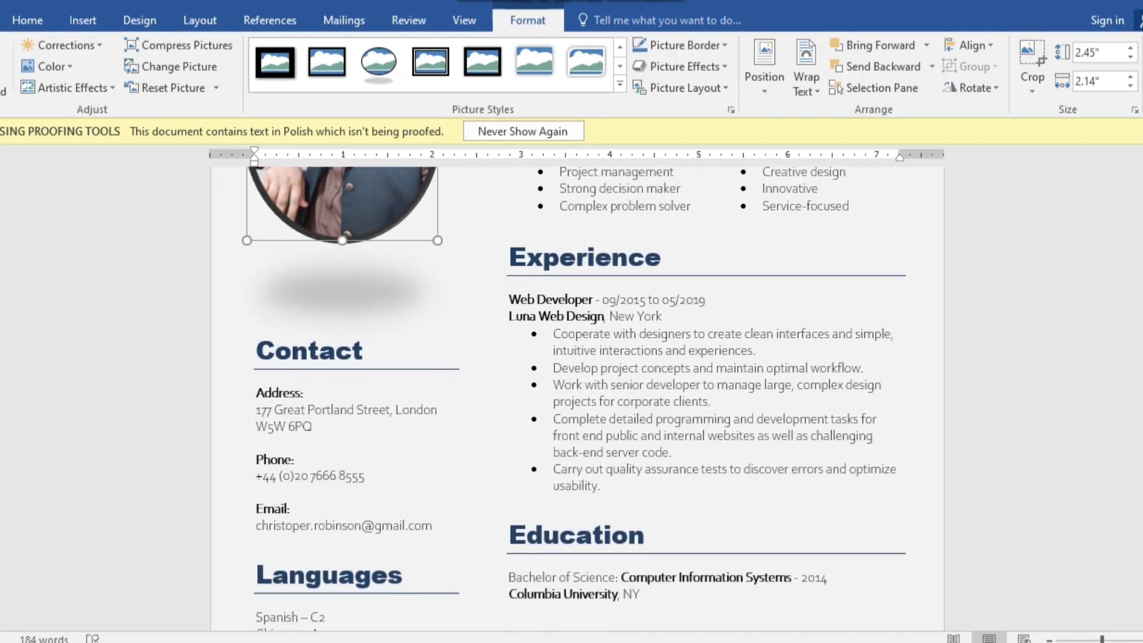
- Replace the old Contact address with new filler text
{"action": "left_click", "coordinate": [313, 426]}
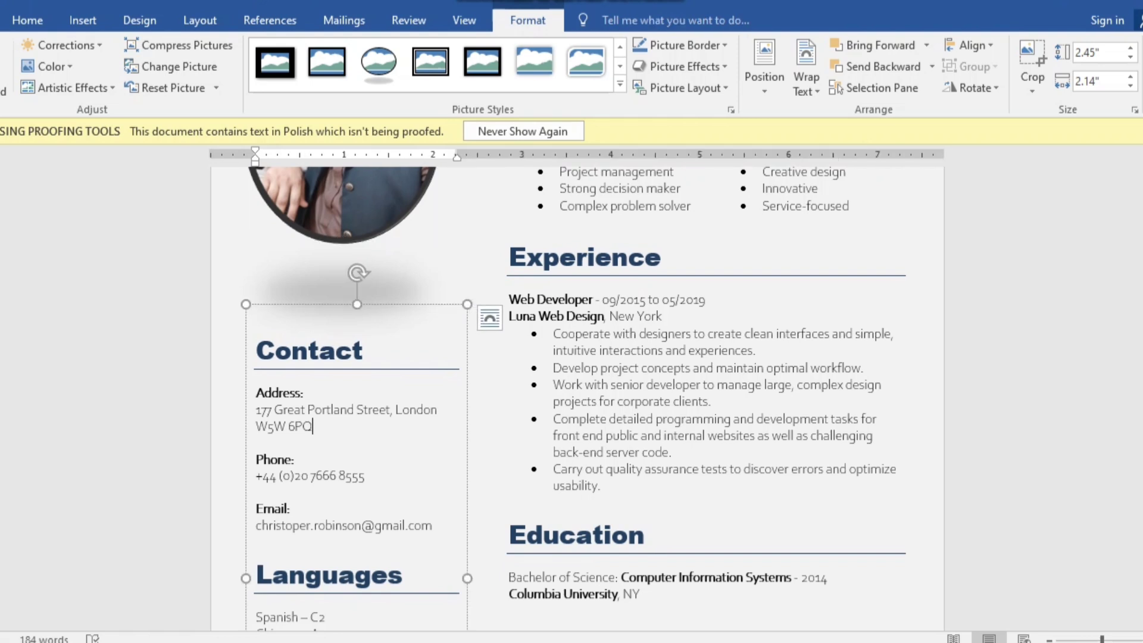
{"action": "key", "text": "BackSpace"}
{"action": "key", "text": "BackSpace"}
{"action": "key", "text": "BackSpace"}
{"action": "key", "text": "BackSpace"}
{"action": "key", "text": "BackSpace"}
{"action": "key", "text": "BackSpace"}
{"action": "key", "text": "BackSpace"}
{"action": "key", "text": "BackSpace"}
{"action": "key", "text": "BackSpace"}
{"action": "key", "text": "BackSpace"}
{"action": "key", "text": "BackSpace"}
{"action": "key", "text": "BackSpace"}
{"action": "key", "text": "BackSpace"}
{"action": "key", "text": "BackSpace"}
{"action": "key", "text": "BackSpace"}
{"action": "key", "text": "BackSpace"}
{"action": "key", "text": "BackSpace"}
{"action": "key", "text": "BackSpace"}
{"action": "key", "text": "BackSpace"}
{"action": "key", "text": "BackSpace"}
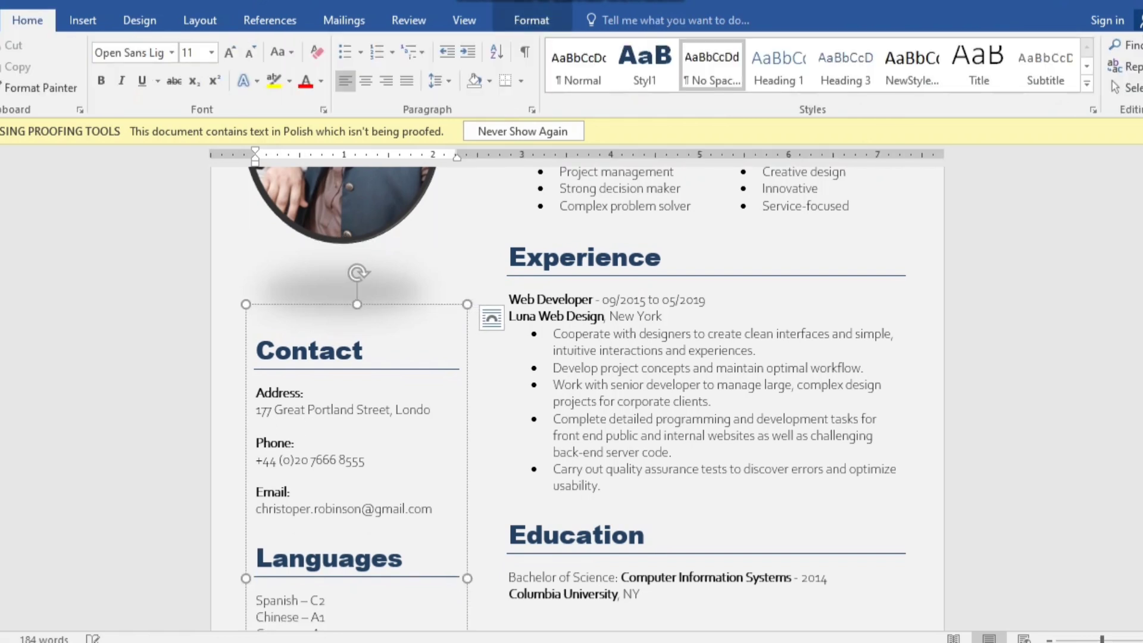
{"action": "key", "text": "BackSpace"}
{"action": "key", "text": "BackSpace"}
{"action": "key", "text": "BackSpace"}
{"action": "key", "text": "BackSpace"}
{"action": "key", "text": "BackSpace"}
{"action": "key", "text": "BackSpace"}
{"action": "key", "text": "BackSpace"}
{"action": "key", "text": "BackSpace"}
{"action": "key", "text": "BackSpace"}
{"action": "key", "text": "BackSpace"}
{"action": "key", "text": "BackSpace"}
{"action": "key", "text": "BackSpace"}
{"action": "key", "text": "BackSpace"}
{"action": "key", "text": "BackSpace"}
{"action": "key", "text": "BackSpace"}
{"action": "key", "text": "BackSpace"}
{"action": "key", "text": "BackSpace"}
{"action": "key", "text": "BackSpace"}
{"action": "key", "text": "BackSpace"}
{"action": "key", "text": "BackSpace"}
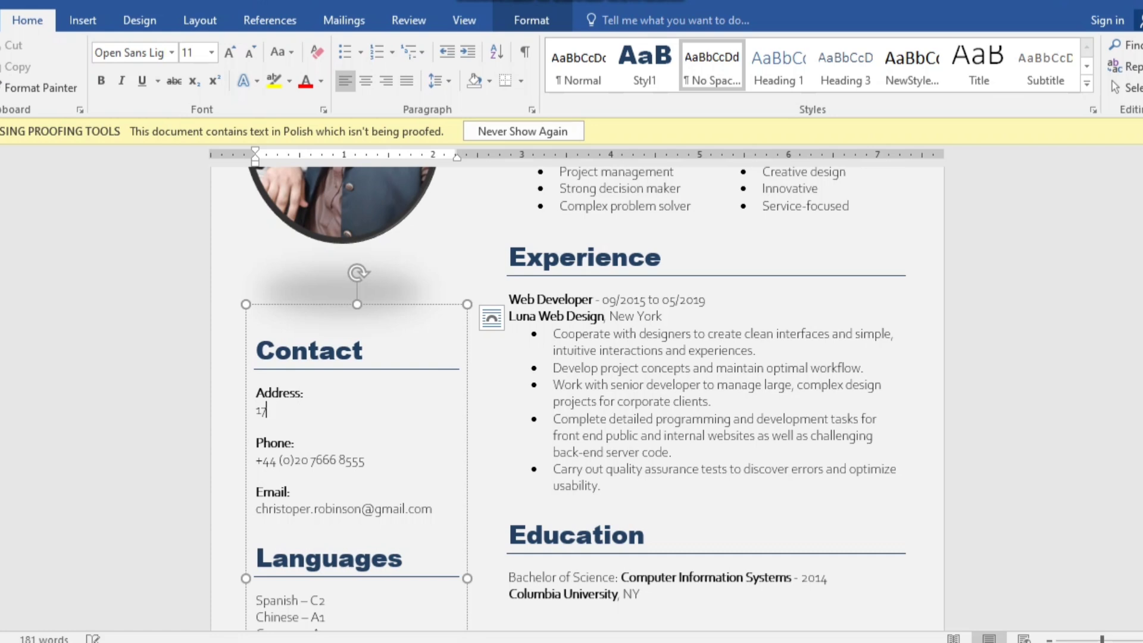
{"action": "key", "text": "BackSpace"}
{"action": "type", "text": "gfgdhgdfu "}
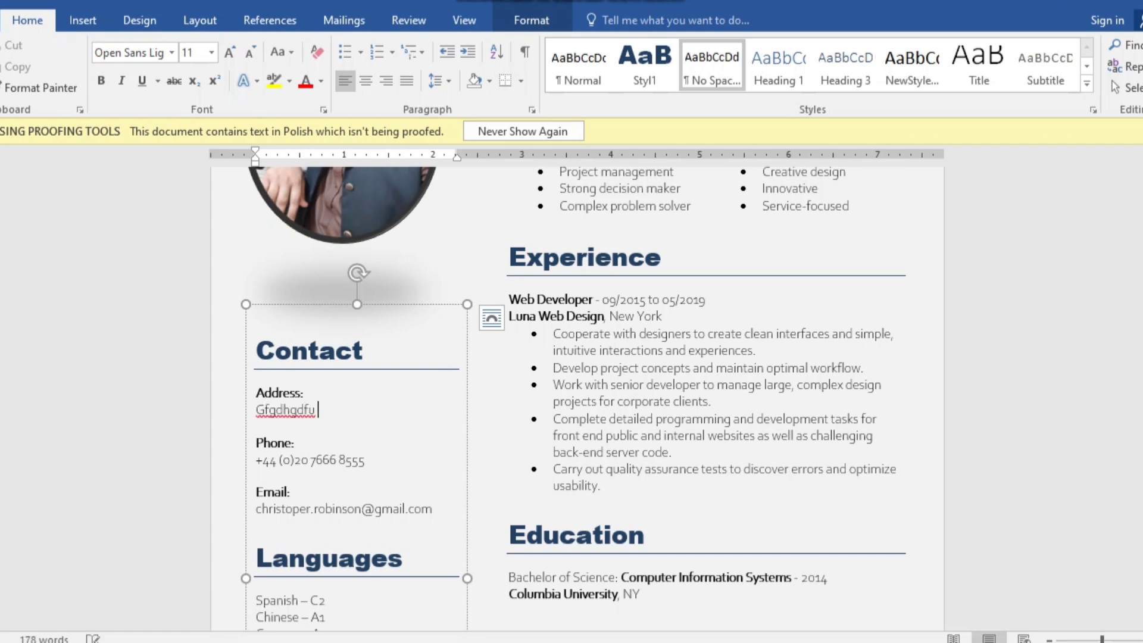
{"action": "type", "text": "fuytf tfyftfty"}
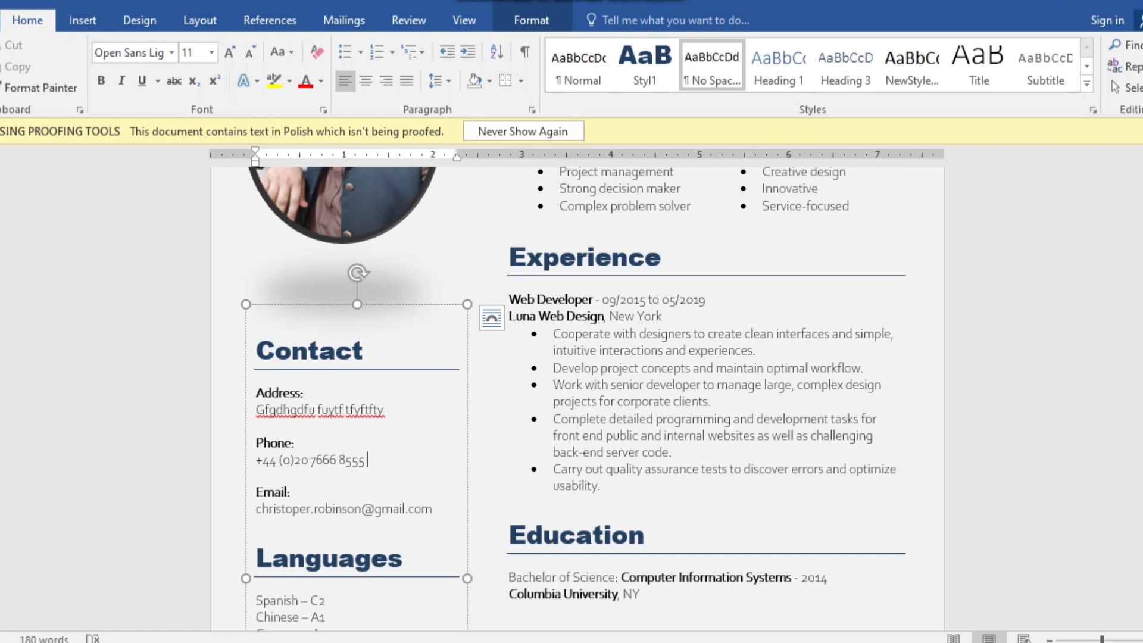
- Add two extra filler lines of contact details beneath the phone number
{"action": "key", "text": "Return"}
{"action": "type", "text": "v"}
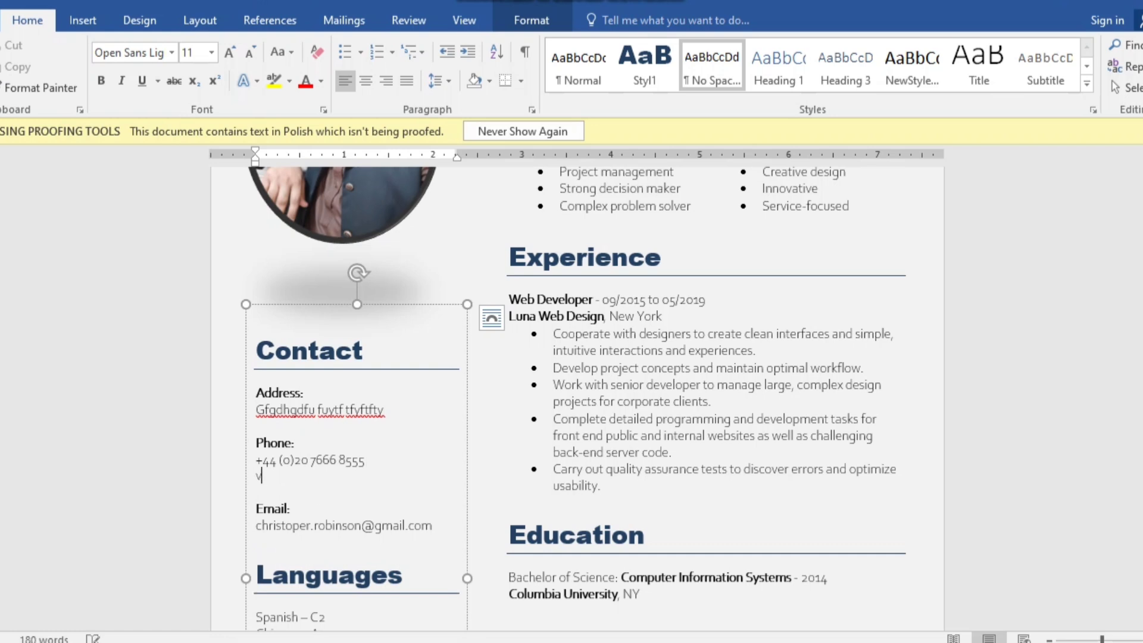
{"action": "type", "text": "ghfhfddgfdgfd"}
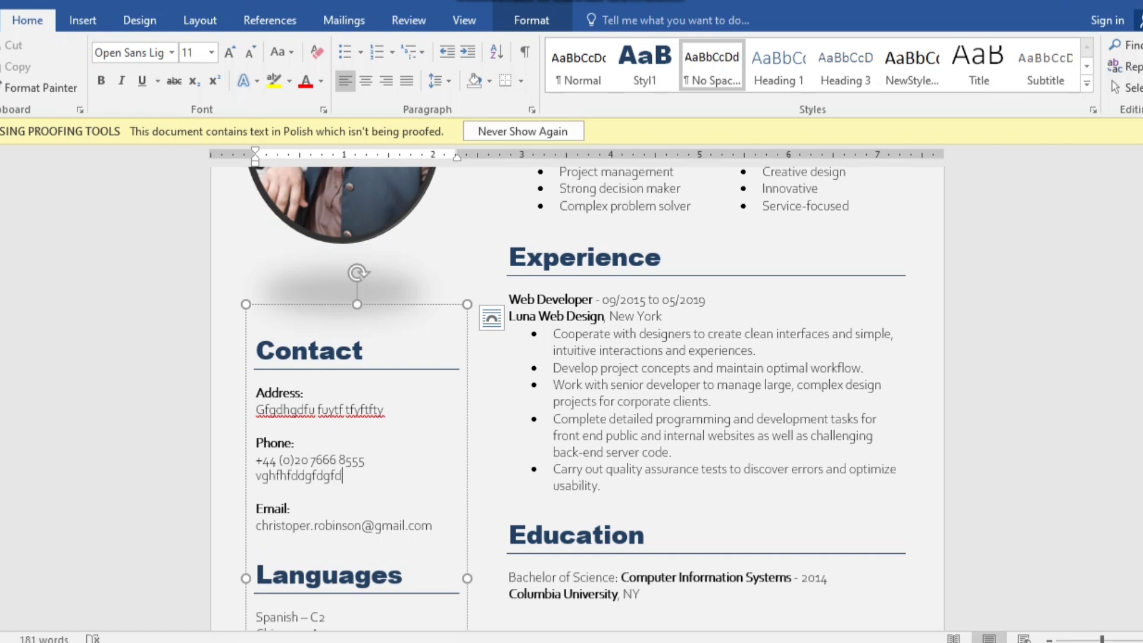
{"action": "key", "text": "Return"}
{"action": "type", "text": "ghfgghfgghf"}
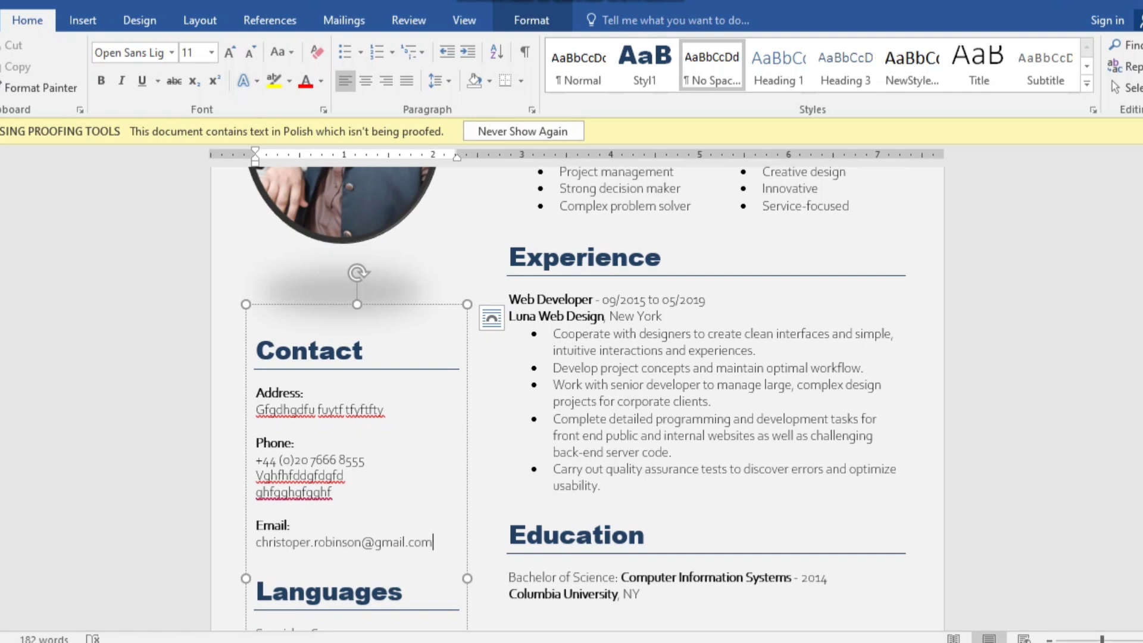
{"action": "scroll", "coordinate": [574, 399], "scroll_direction": "down", "scroll_amount": 3}
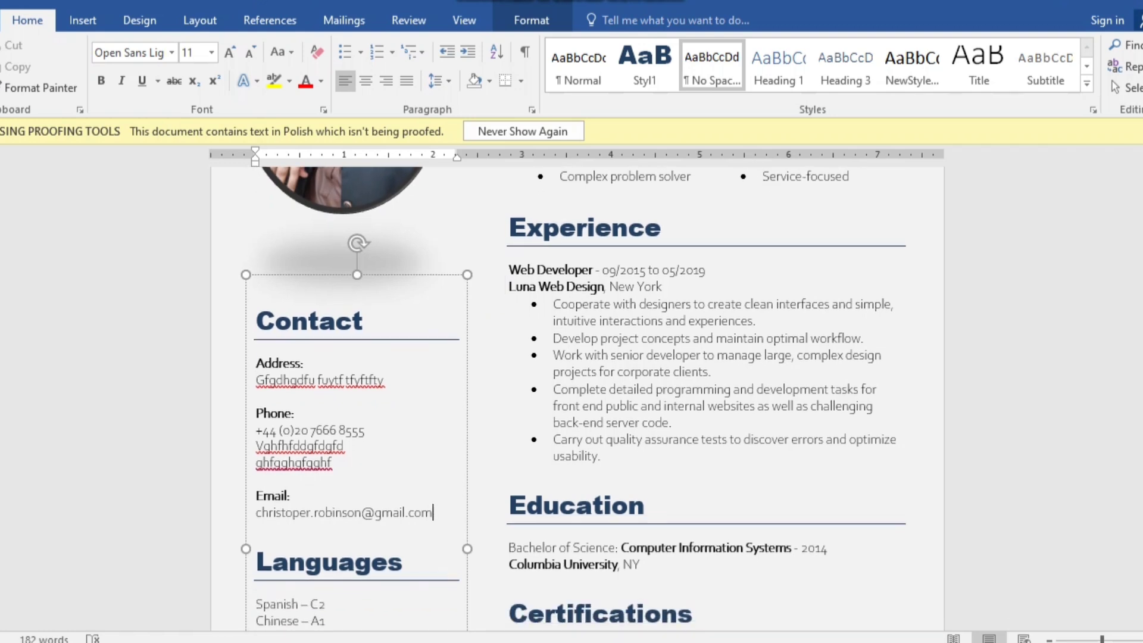
{"action": "scroll", "coordinate": [573, 399], "scroll_direction": "down", "scroll_amount": 1}
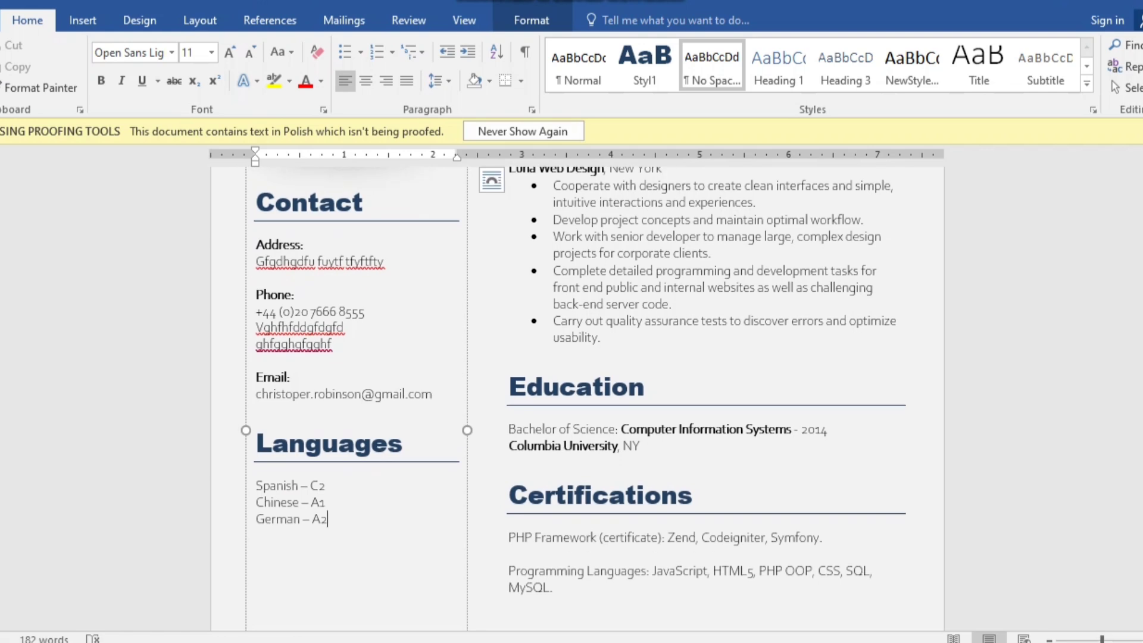
- Replace the old Languages entries with Urdu, English and Punjabi, each on its own line
{"action": "key", "text": "BackSpace"}
{"action": "key", "text": "BackSpace"}
{"action": "key", "text": "BackSpace"}
{"action": "key", "text": "BackSpace"}
{"action": "key", "text": "BackSpace"}
{"action": "key", "text": "BackSpace"}
{"action": "key", "text": "BackSpace"}
{"action": "key", "text": "BackSpace"}
{"action": "key", "text": "BackSpace"}
{"action": "key", "text": "BackSpace"}
{"action": "key", "text": "BackSpace"}
{"action": "key", "text": "BackSpace"}
{"action": "key", "text": "BackSpace"}
{"action": "key", "text": "BackSpace"}
{"action": "key", "text": "BackSpace"}
{"action": "key", "text": "BackSpace"}
{"action": "key", "text": "BackSpace"}
{"action": "key", "text": "BackSpace"}
{"action": "key", "text": "BackSpace"}
{"action": "key", "text": "BackSpace"}
{"action": "key", "text": "BackSpace"}
{"action": "key", "text": "BackSpace"}
{"action": "key", "text": "BackSpace"}
{"action": "key", "text": "BackSpace"}
{"action": "key", "text": "BackSpace"}
{"action": "key", "text": "BackSpace"}
{"action": "key", "text": "BackSpace"}
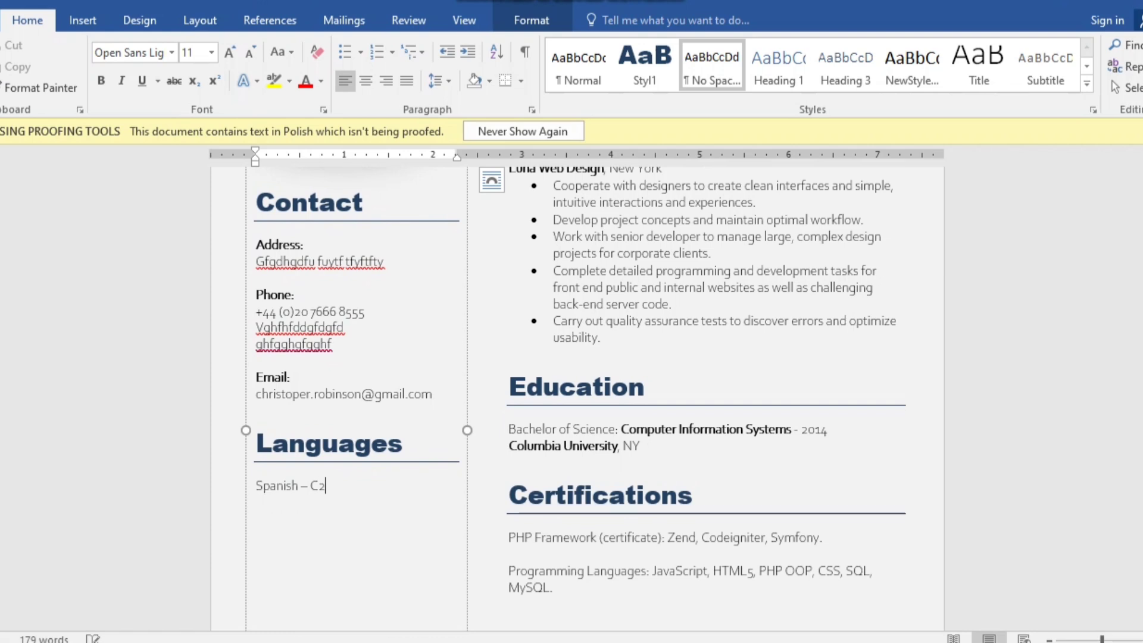
{"action": "key", "text": "BackSpace"}
{"action": "key", "text": "BackSpace"}
{"action": "key", "text": "BackSpace"}
{"action": "key", "text": "BackSpace"}
{"action": "key", "text": "BackSpace"}
{"action": "key", "text": "BackSpace"}
{"action": "key", "text": "BackSpace"}
{"action": "key", "text": "BackSpace"}
{"action": "key", "text": "BackSpace"}
{"action": "type", "text": "Urdu"}
{"action": "key", "text": "Return"}
{"action": "type", "text": "english"}
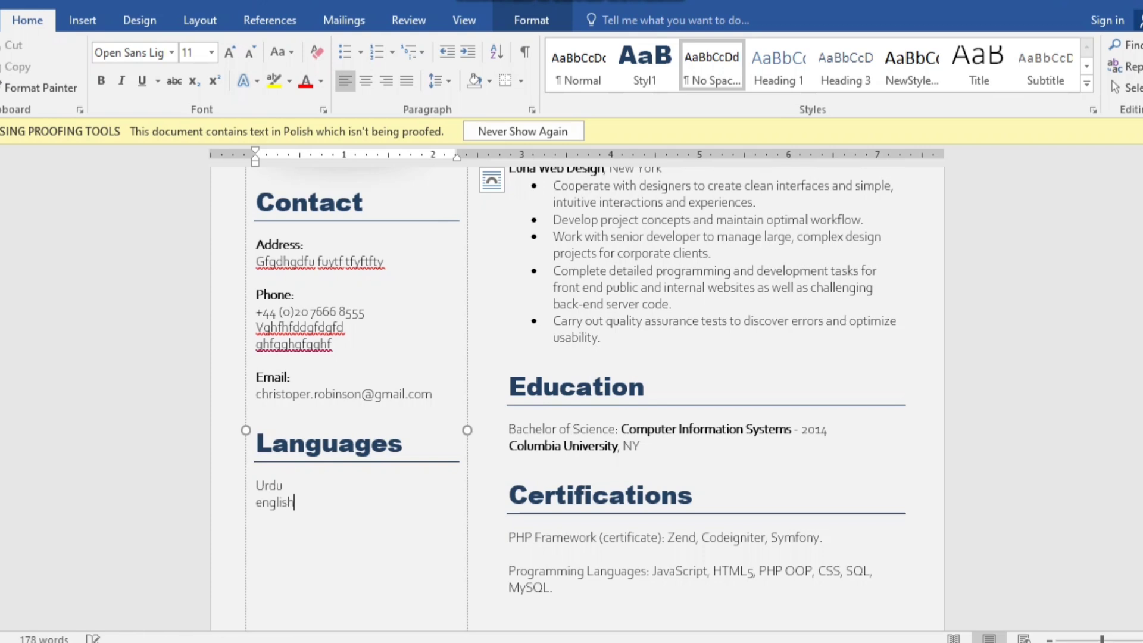
{"action": "key", "text": "Return"}
{"action": "type", "text": "punjabi"}
{"action": "key", "text": "Return"}
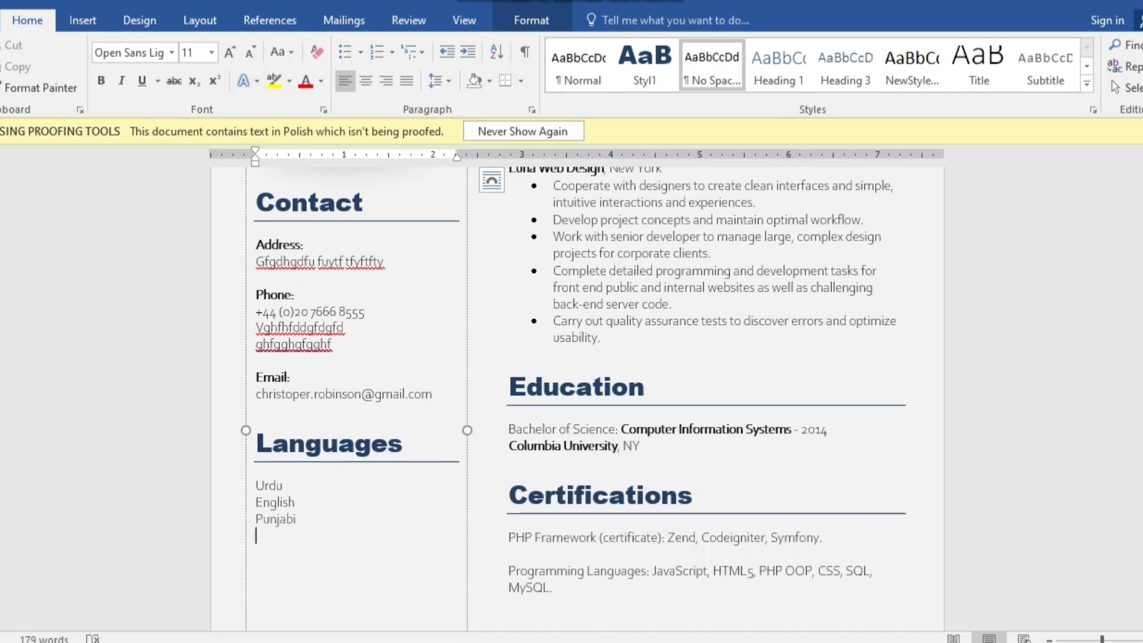
{"action": "scroll", "coordinate": [571, 387], "scroll_direction": "up", "scroll_amount": 3}
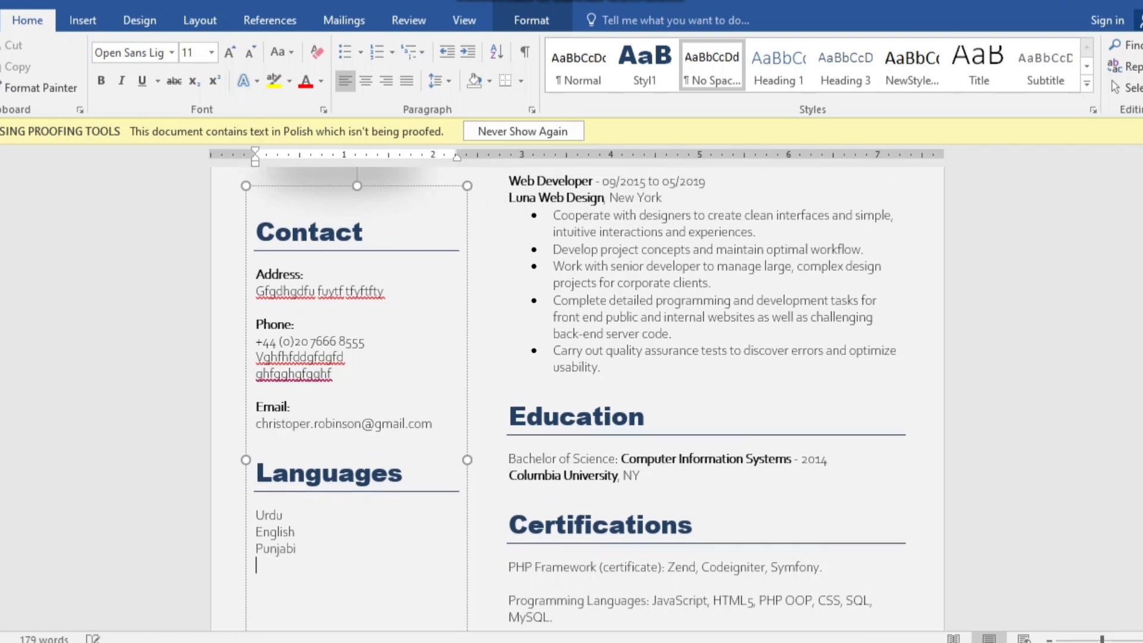
{"action": "scroll", "coordinate": [571, 387], "scroll_direction": "up", "scroll_amount": 10}
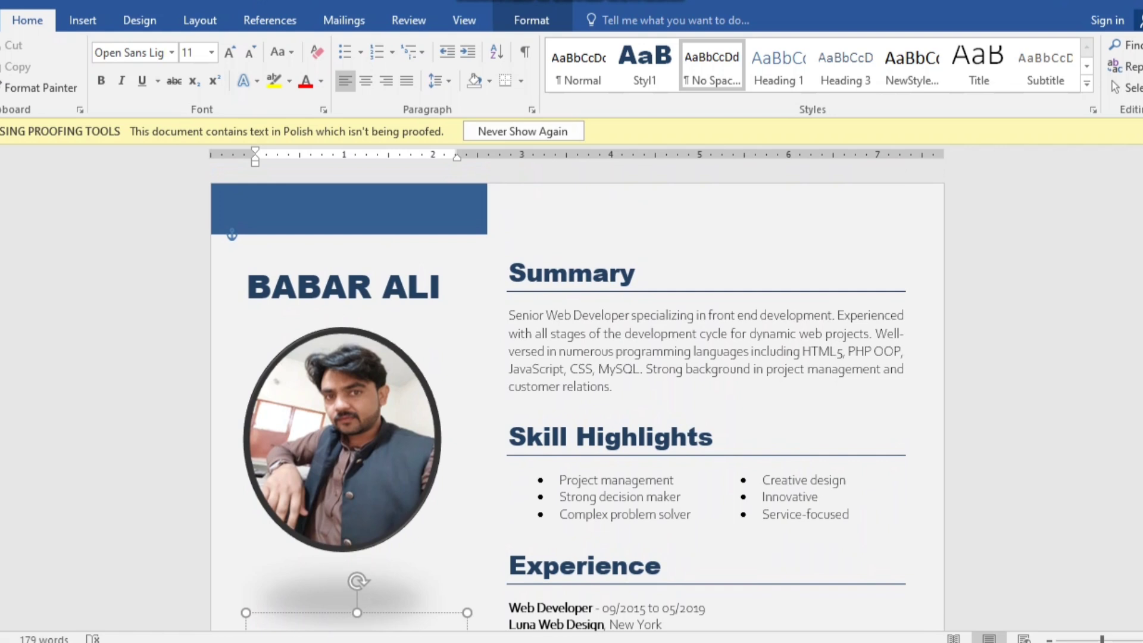
{"action": "scroll", "coordinate": [577, 401], "scroll_direction": "down", "scroll_amount": 3}
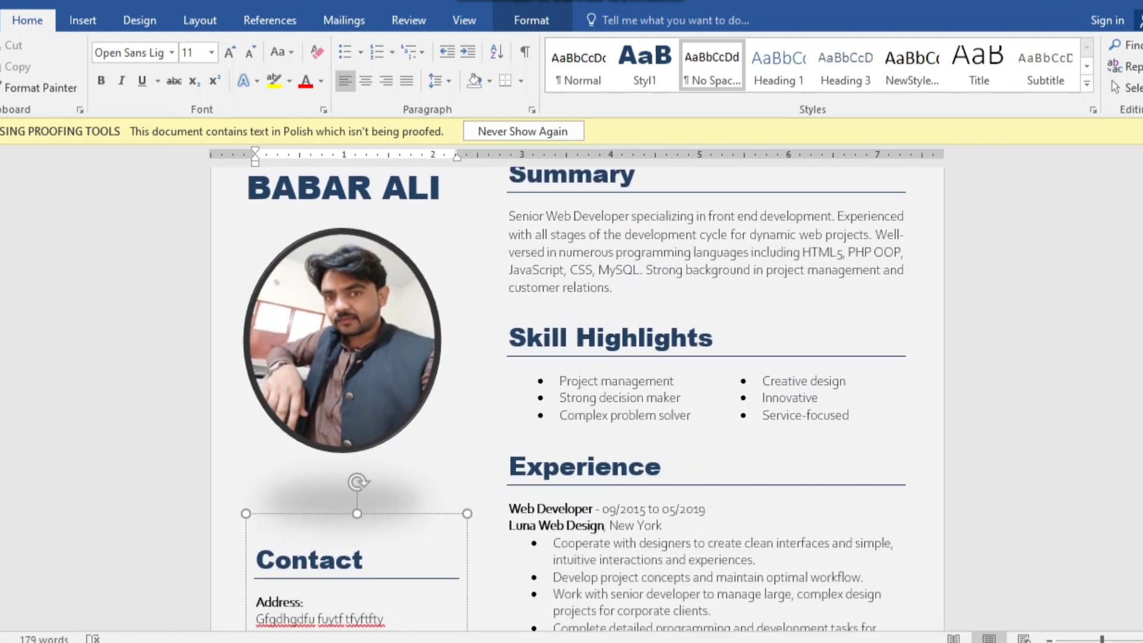
{"action": "scroll", "coordinate": [577, 400], "scroll_direction": "down", "scroll_amount": 1}
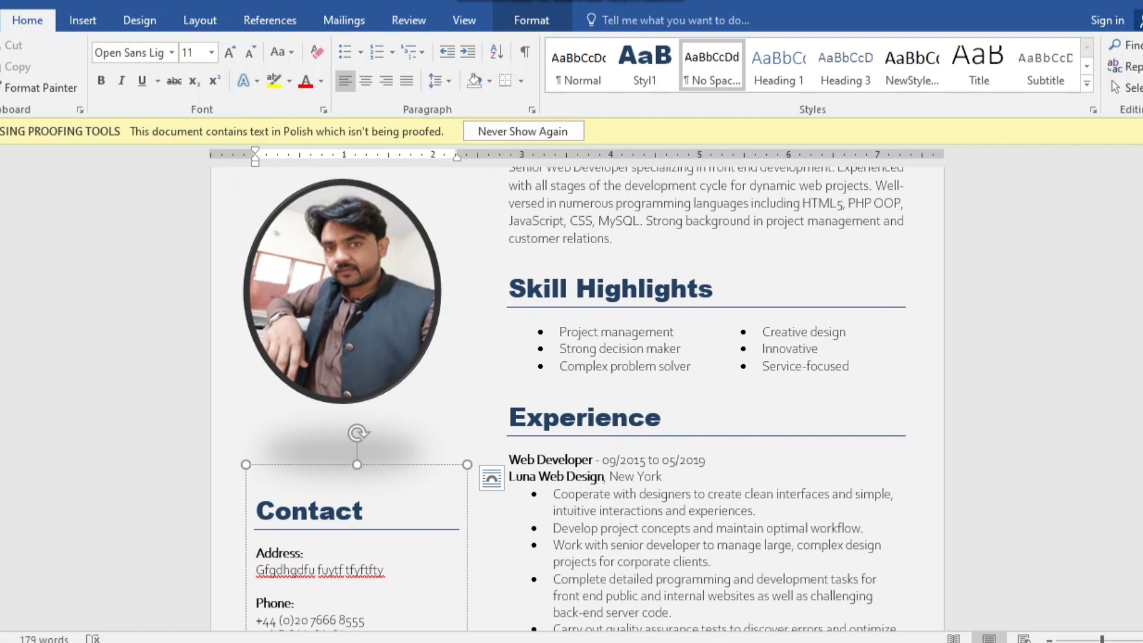
{"action": "scroll", "coordinate": [573, 400], "scroll_direction": "down", "scroll_amount": 4}
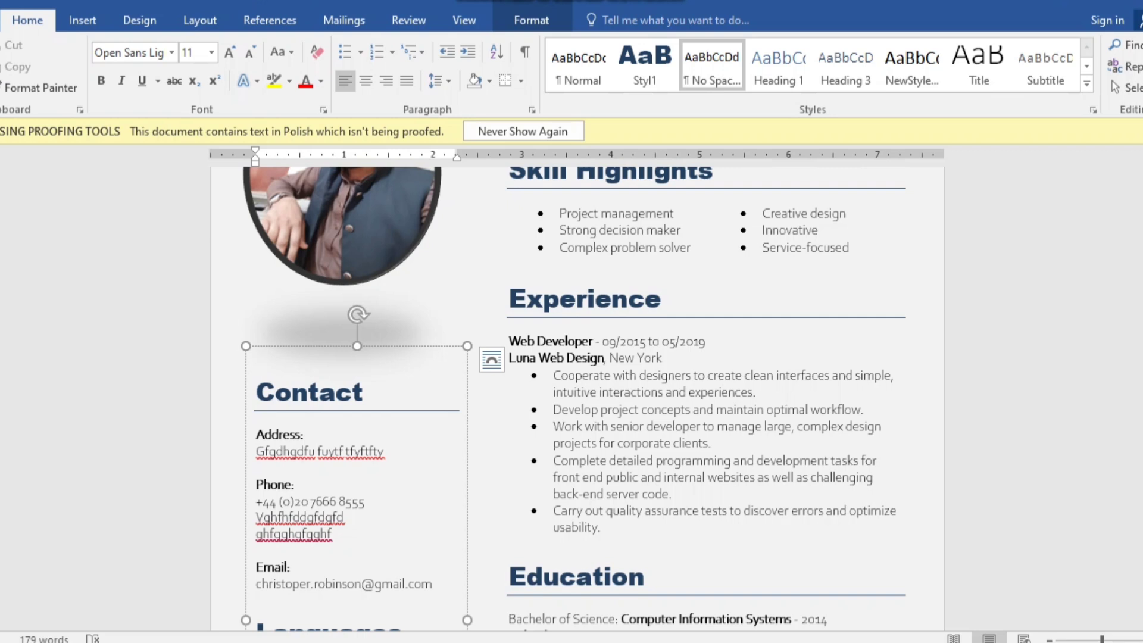
{"action": "left_click", "coordinate": [611, 575]}
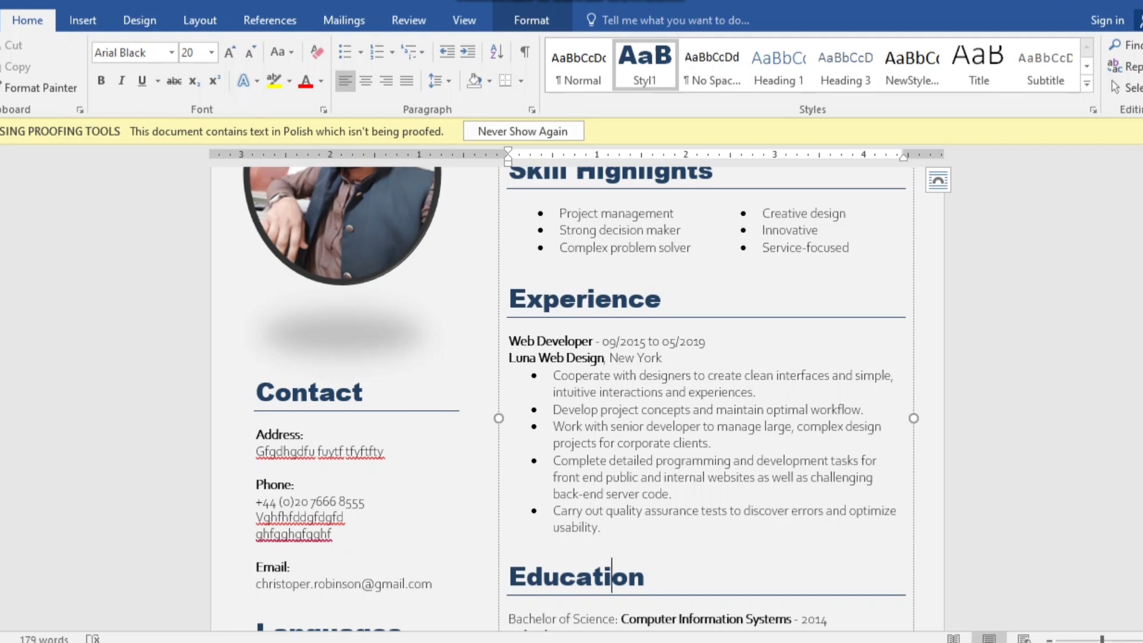
{"action": "left_click", "coordinate": [602, 528]}
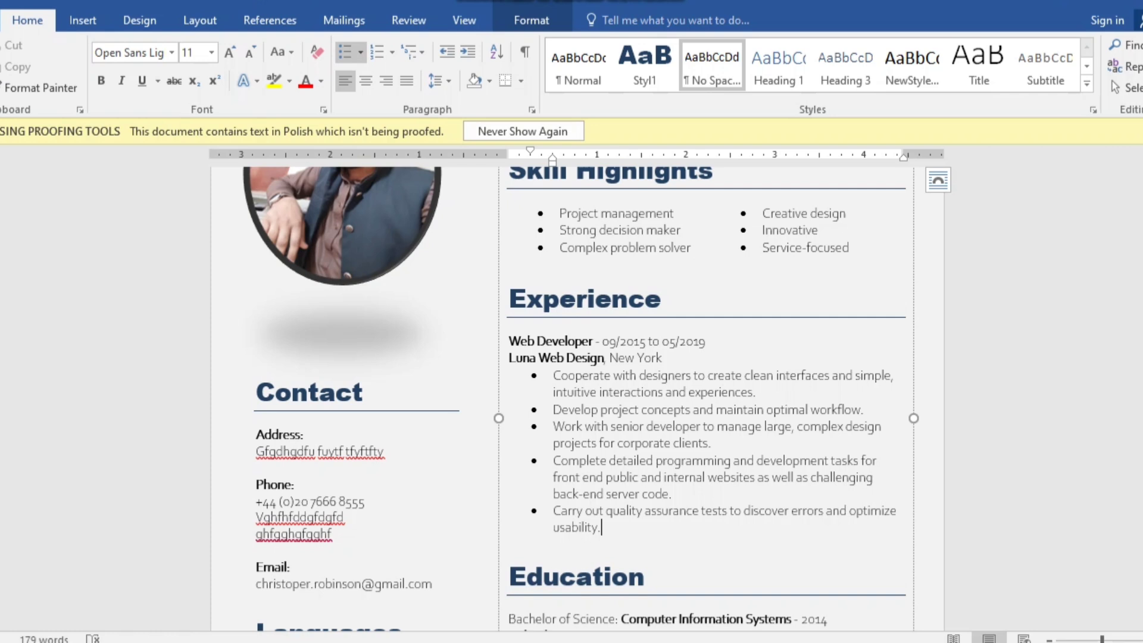
{"action": "scroll", "coordinate": [581, 399], "scroll_direction": "down", "scroll_amount": 3}
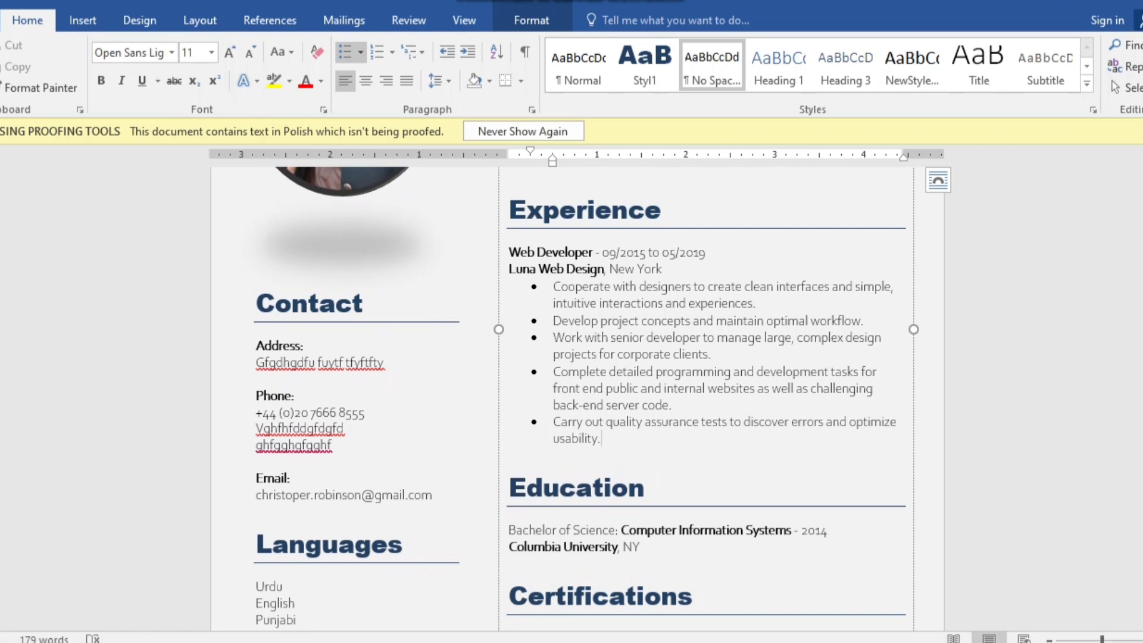
{"action": "left_click", "coordinate": [640, 547]}
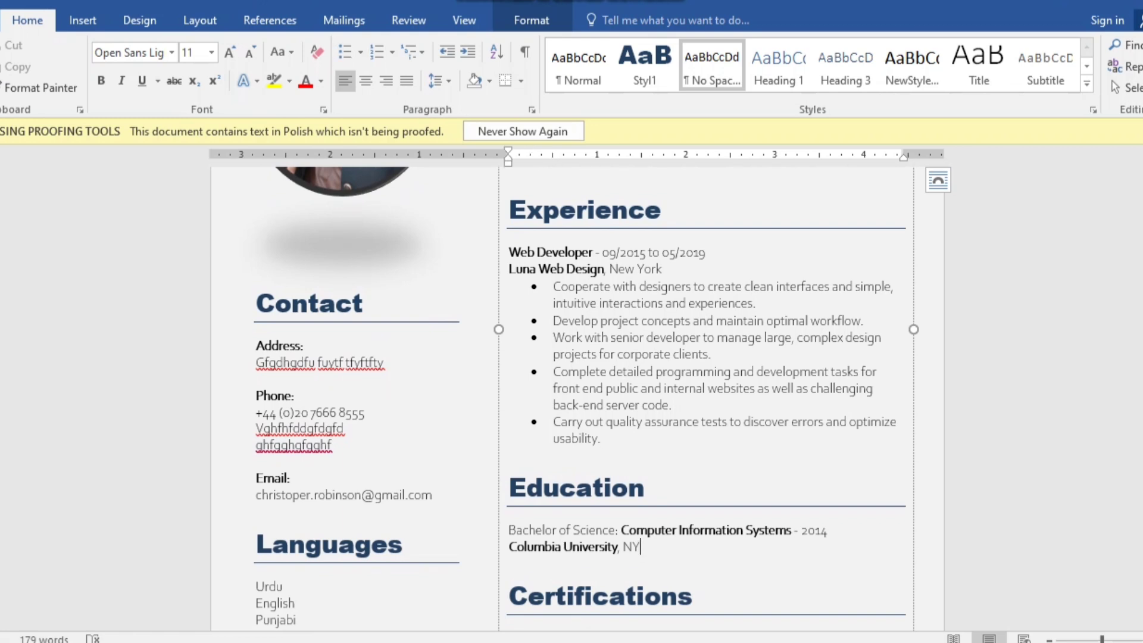
{"action": "scroll", "coordinate": [596, 399], "scroll_direction": "down", "scroll_amount": 3}
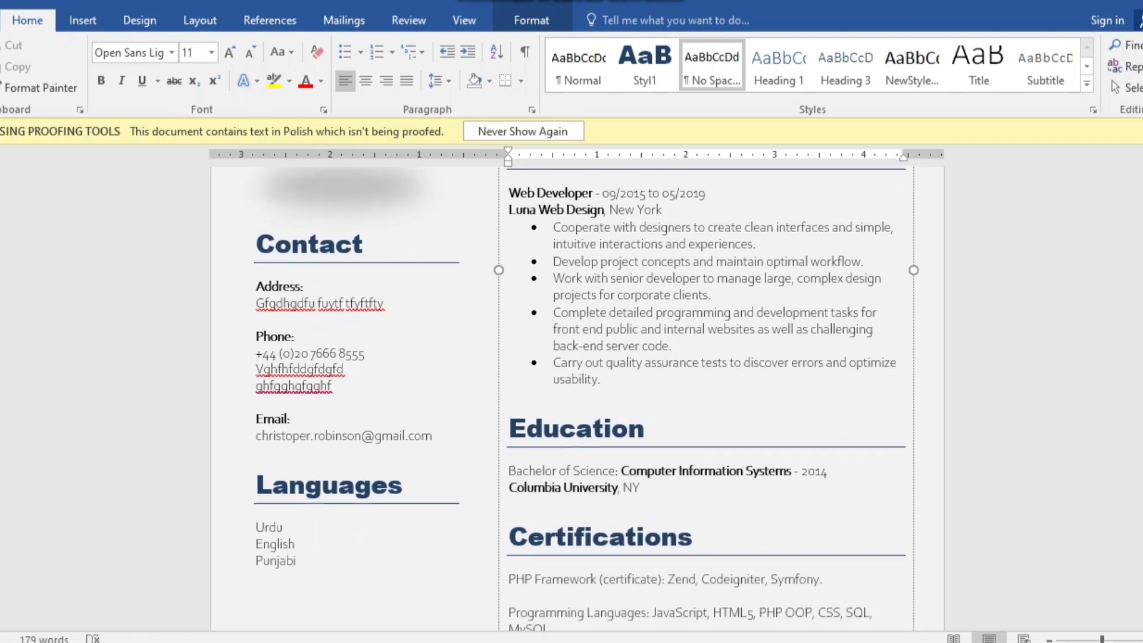
{"action": "scroll", "coordinate": [577, 399], "scroll_direction": "down", "scroll_amount": 3}
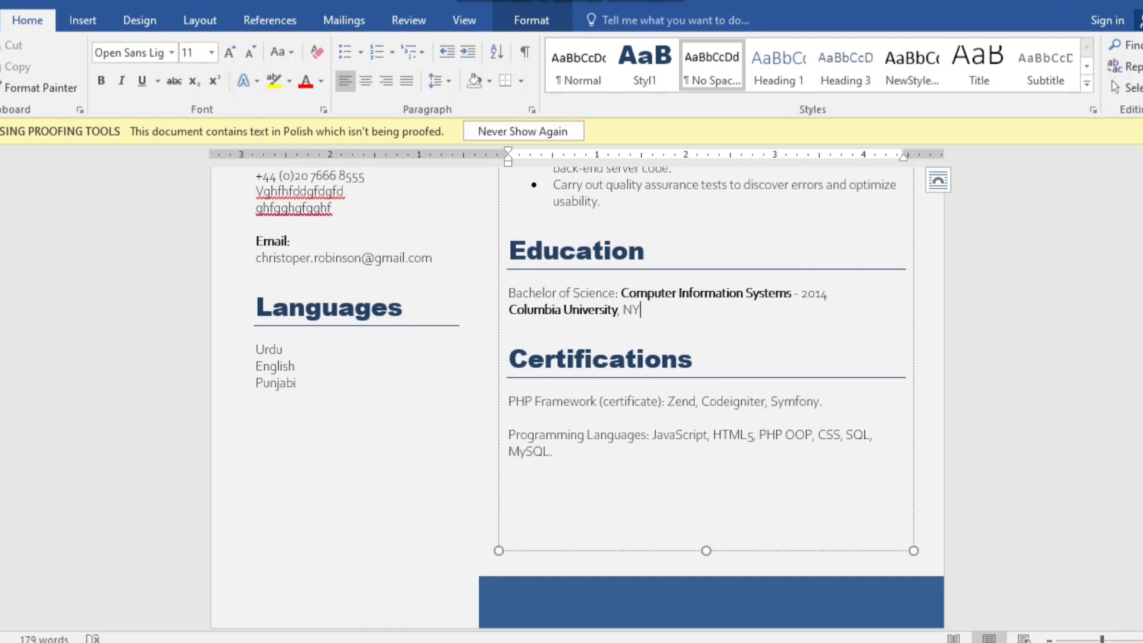
- Rename the Certifications heading to 'Reference', keeping its heading formatting
{"action": "left_click", "coordinate": [692, 359]}
{"action": "key", "text": "BackSpace"}
{"action": "key", "text": "BackSpace"}
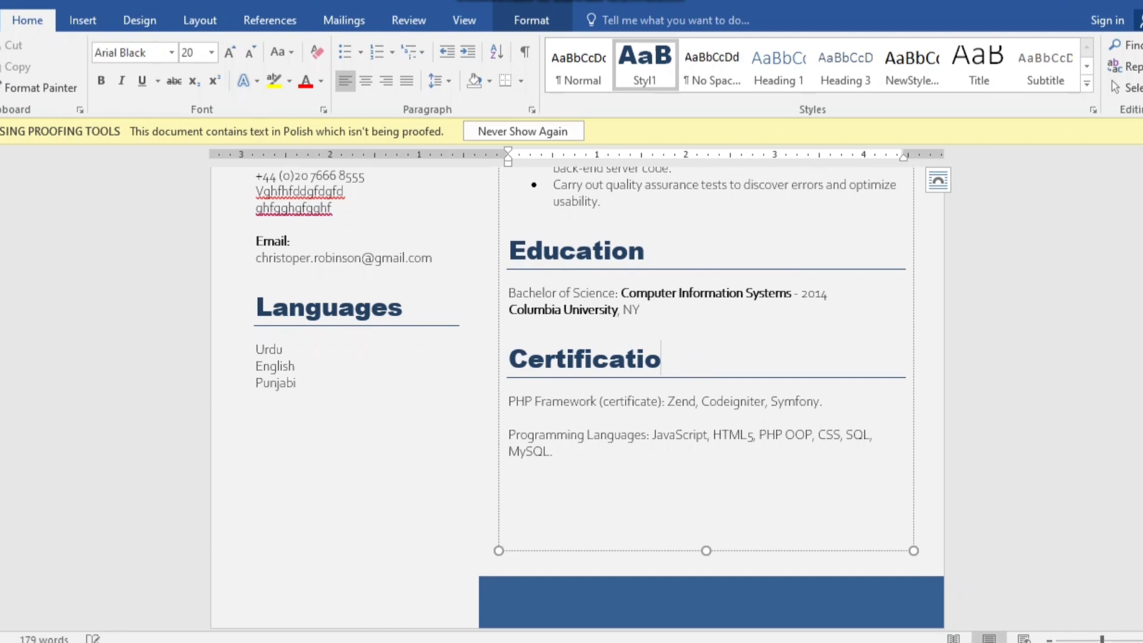
{"action": "key", "text": "BackSpace"}
{"action": "key", "text": "BackSpace"}
{"action": "key", "text": "BackSpace"}
{"action": "key", "text": "BackSpace"}
{"action": "key", "text": "BackSpace"}
{"action": "key", "text": "BackSpace"}
{"action": "key", "text": "BackSpace"}
{"action": "key", "text": "BackSpace"}
{"action": "key", "text": "BackSpace"}
{"action": "key", "text": "BackSpace"}
{"action": "key", "text": "BackSpace"}
{"action": "key", "text": "BackSpace"}
{"action": "key", "text": "BackSpace"}
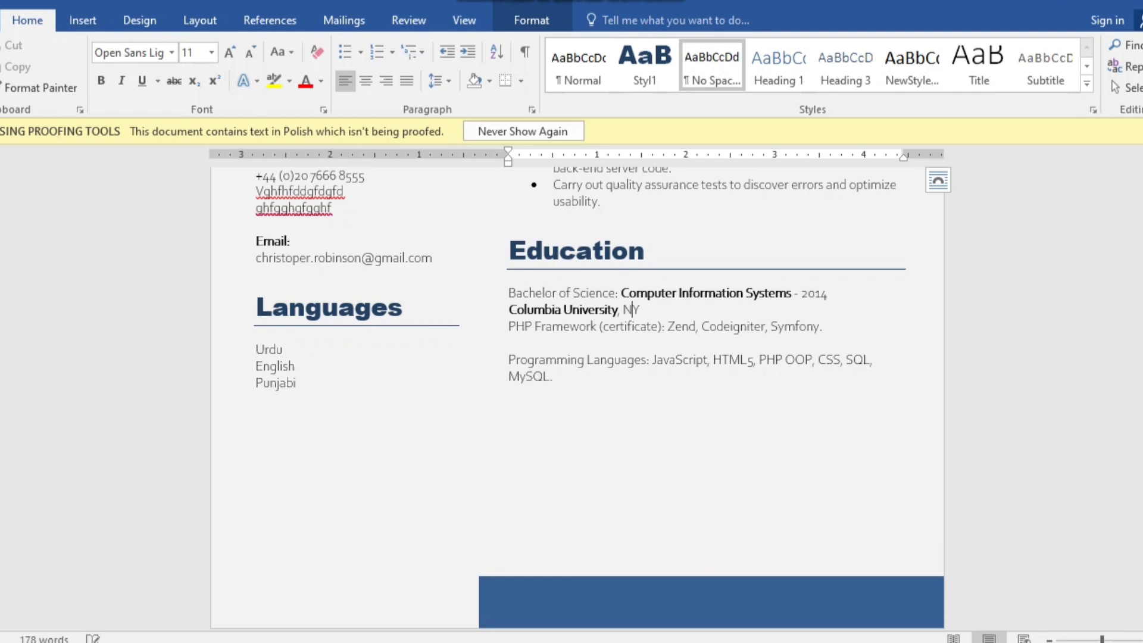
{"action": "key", "text": "ctrl+z"}
{"action": "key", "text": "BackSpace"}
{"action": "key", "text": "BackSpace"}
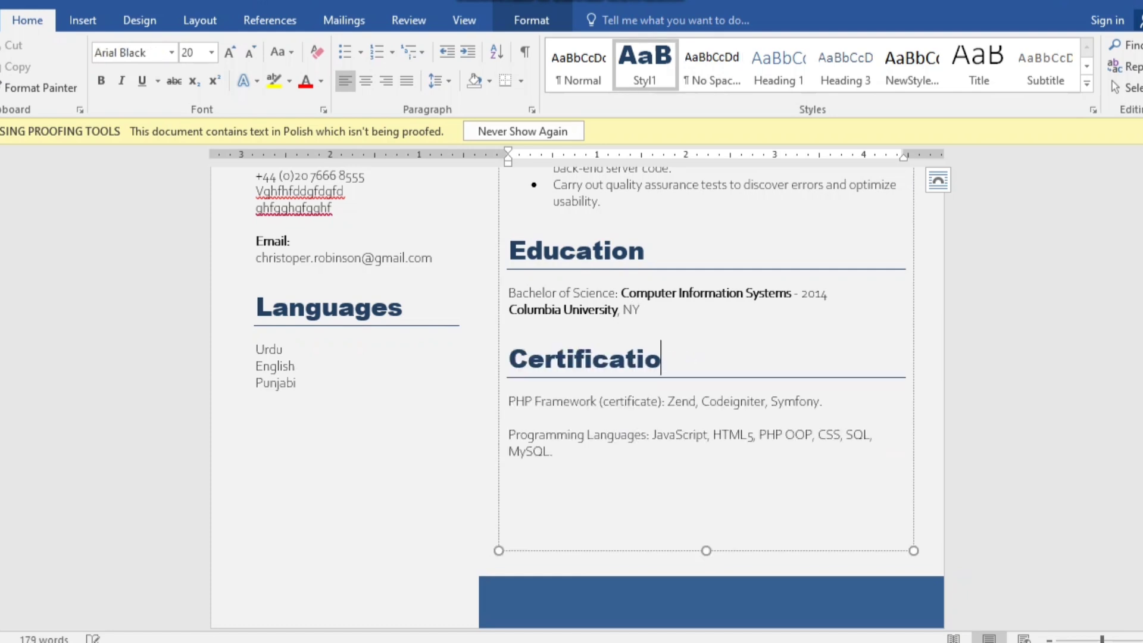
{"action": "key", "text": "BackSpace"}
{"action": "key", "text": "BackSpace"}
{"action": "key", "text": "BackSpace"}
{"action": "key", "text": "BackSpace"}
{"action": "key", "text": "BackSpace"}
{"action": "key", "text": "BackSpace"}
{"action": "key", "text": "BackSpace"}
{"action": "key", "text": "BackSpace"}
{"action": "key", "text": "BackSpace"}
{"action": "key", "text": "BackSpace"}
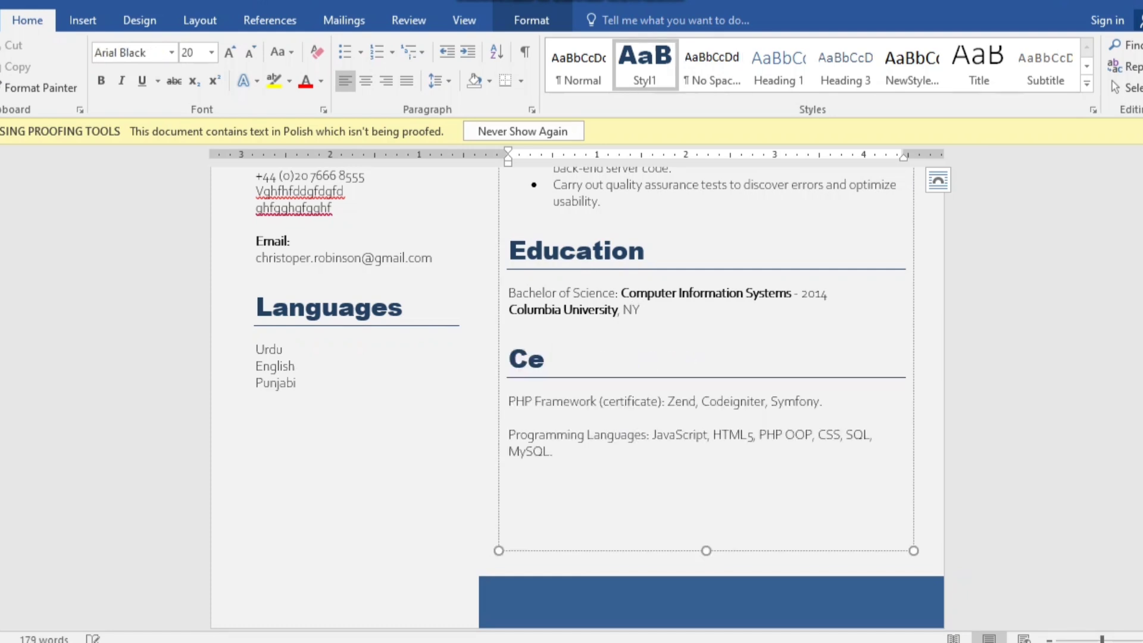
{"action": "key", "text": "BackSpace"}
{"action": "key", "text": "BackSpace"}
{"action": "type", "text": "Referenc"}
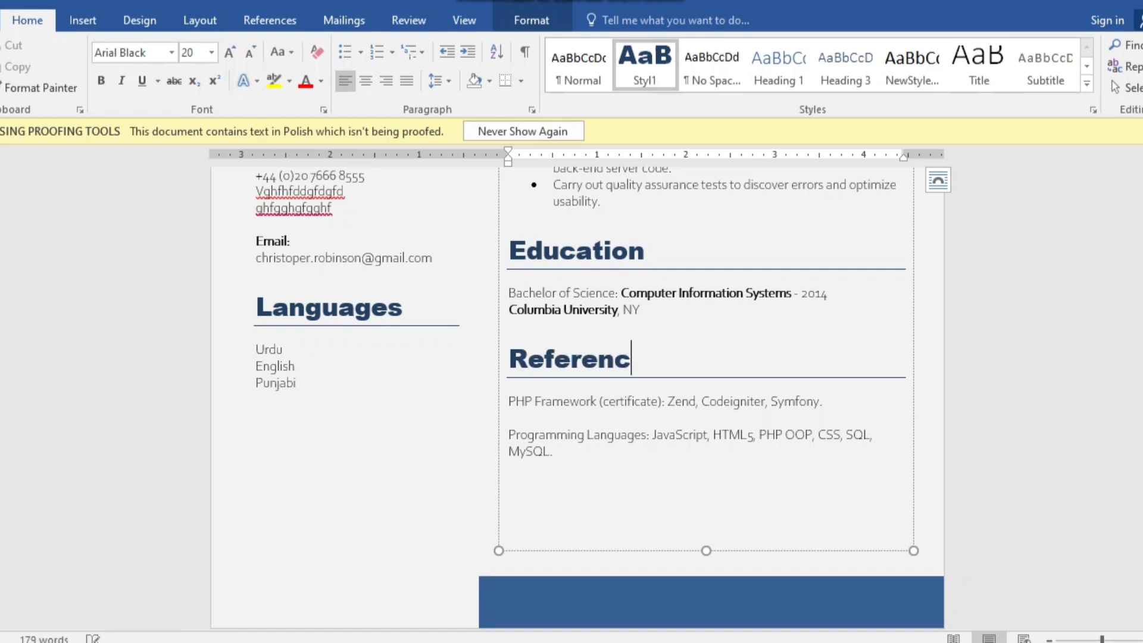
{"action": "type", "text": "e"}
- Delete the PHP Framework and Programming Languages lines, leaving an empty line under Reference
{"action": "left_click", "coordinate": [510, 468]}
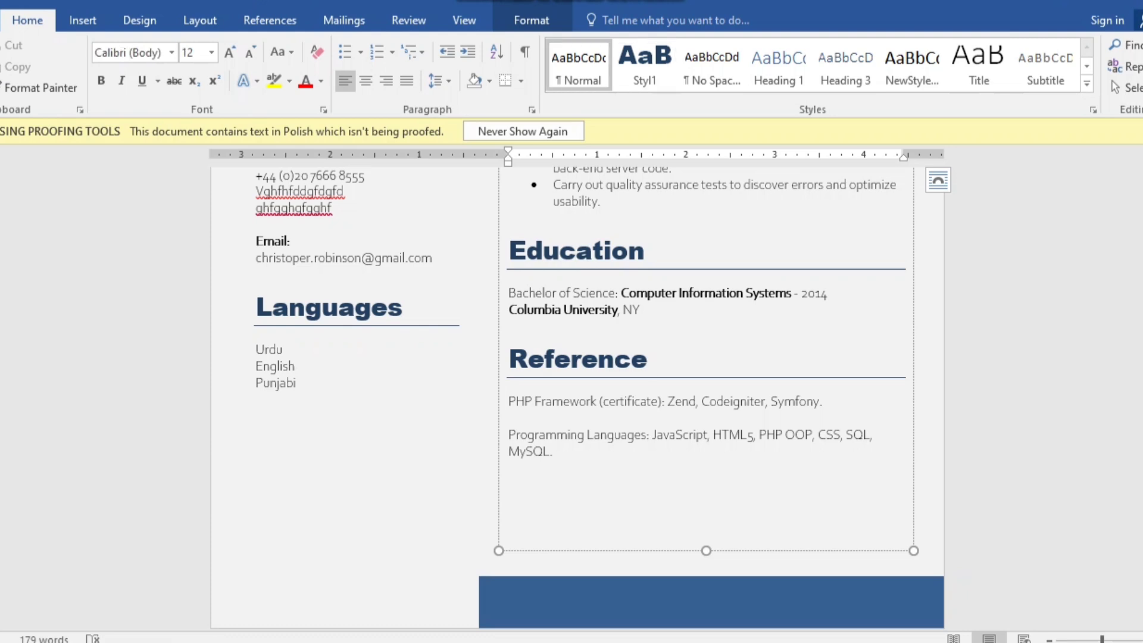
{"action": "key", "text": "BackSpace"}
{"action": "key", "text": "BackSpace"}
{"action": "key", "text": "BackSpace"}
{"action": "key", "text": "BackSpace"}
{"action": "key", "text": "BackSpace"}
{"action": "key", "text": "BackSpace"}
{"action": "key", "text": "BackSpace"}
{"action": "key", "text": "BackSpace"}
{"action": "key", "text": "BackSpace"}
{"action": "key", "text": "BackSpace"}
{"action": "key", "text": "BackSpace"}
{"action": "key", "text": "BackSpace"}
{"action": "key", "text": "BackSpace"}
{"action": "key", "text": "BackSpace"}
{"action": "key", "text": "BackSpace"}
{"action": "key", "text": "BackSpace"}
{"action": "key", "text": "BackSpace"}
{"action": "key", "text": "BackSpace"}
{"action": "key", "text": "BackSpace"}
{"action": "key", "text": "BackSpace"}
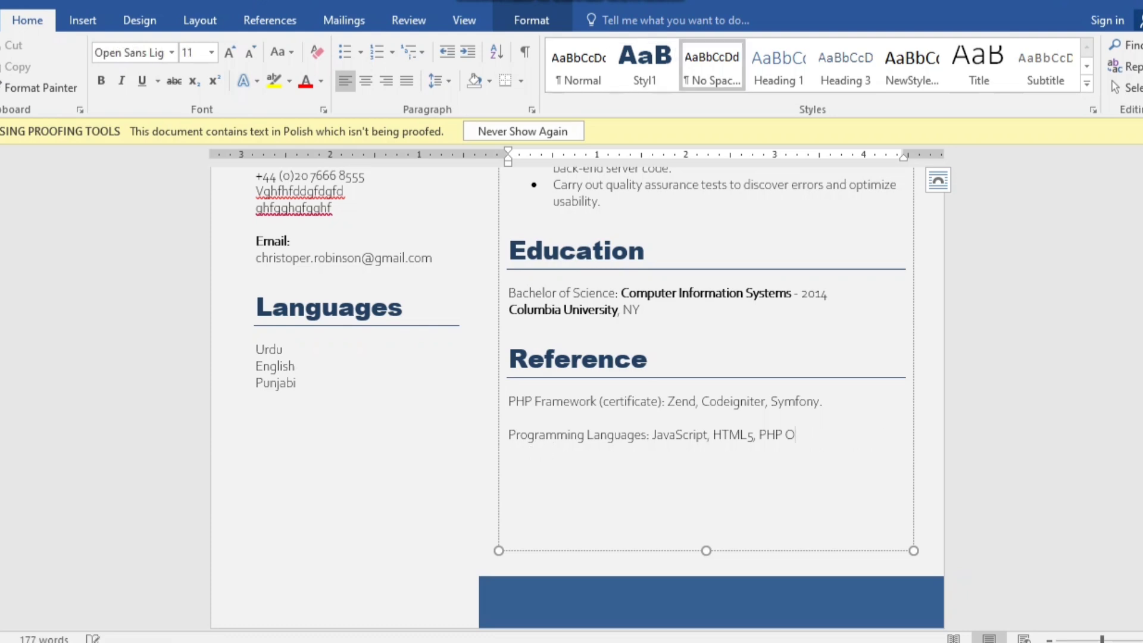
{"action": "key", "text": "BackSpace"}
{"action": "key", "text": "BackSpace"}
{"action": "key", "text": "BackSpace"}
{"action": "key", "text": "BackSpace"}
{"action": "key", "text": "BackSpace"}
{"action": "key", "text": "BackSpace"}
{"action": "key", "text": "BackSpace"}
{"action": "key", "text": "BackSpace"}
{"action": "key", "text": "BackSpace"}
{"action": "key", "text": "BackSpace"}
{"action": "key", "text": "BackSpace"}
{"action": "key", "text": "BackSpace"}
{"action": "key", "text": "BackSpace"}
{"action": "key", "text": "BackSpace"}
{"action": "key", "text": "BackSpace"}
{"action": "key", "text": "BackSpace"}
{"action": "key", "text": "BackSpace"}
{"action": "key", "text": "BackSpace"}
{"action": "key", "text": "BackSpace"}
{"action": "key", "text": "BackSpace"}
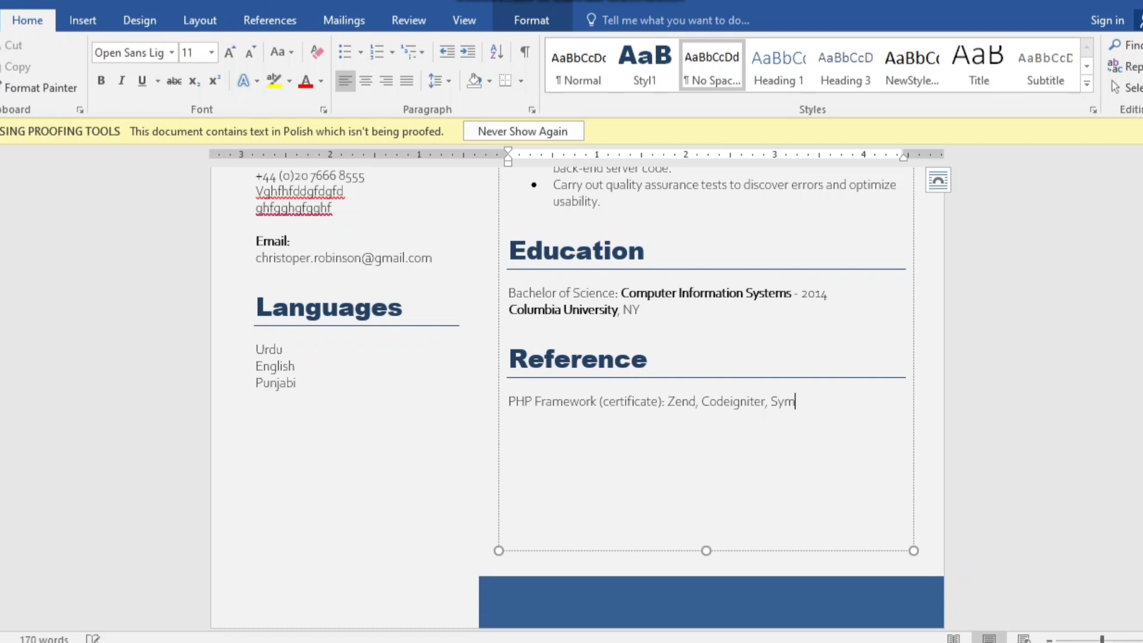
{"action": "key", "text": "BackSpace"}
{"action": "key", "text": "BackSpace"}
{"action": "key", "text": "BackSpace"}
{"action": "key", "text": "BackSpace"}
{"action": "key", "text": "BackSpace"}
{"action": "key", "text": "BackSpace"}
{"action": "key", "text": "BackSpace"}
{"action": "key", "text": "BackSpace"}
{"action": "key", "text": "BackSpace"}
{"action": "key", "text": "BackSpace"}
{"action": "key", "text": "BackSpace"}
{"action": "key", "text": "BackSpace"}
{"action": "key", "text": "BackSpace"}
{"action": "key", "text": "BackSpace"}
{"action": "key", "text": "BackSpace"}
{"action": "key", "text": "BackSpace"}
{"action": "key", "text": "BackSpace"}
{"action": "key", "text": "BackSpace"}
{"action": "key", "text": "BackSpace"}
{"action": "key", "text": "BackSpace"}
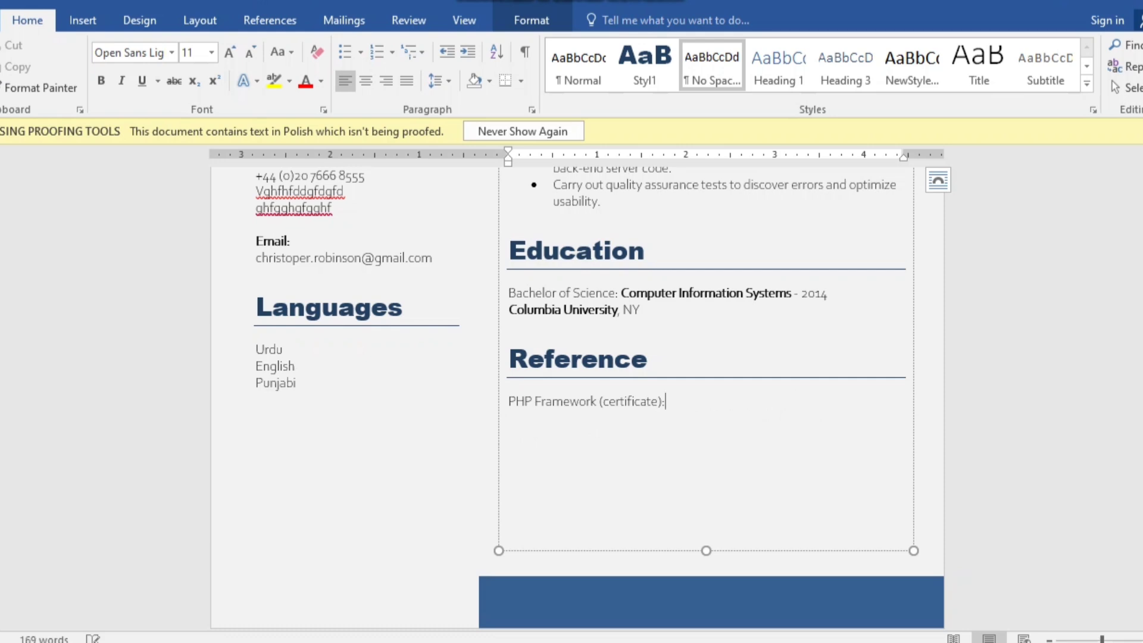
{"action": "key", "text": "BackSpace"}
{"action": "key", "text": "BackSpace"}
{"action": "key", "text": "BackSpace"}
{"action": "key", "text": "BackSpace"}
{"action": "key", "text": "BackSpace"}
{"action": "key", "text": "BackSpace"}
{"action": "key", "text": "BackSpace"}
{"action": "key", "text": "BackSpace"}
{"action": "key", "text": "BackSpace"}
{"action": "key", "text": "BackSpace"}
{"action": "key", "text": "BackSpace"}
{"action": "key", "text": "BackSpace"}
{"action": "key", "text": "BackSpace"}
{"action": "key", "text": "BackSpace"}
{"action": "key", "text": "BackSpace"}
{"action": "key", "text": "BackSpace"}
{"action": "key", "text": "BackSpace"}
{"action": "key", "text": "BackSpace"}
{"action": "key", "text": "BackSpace"}
{"action": "key", "text": "BackSpace"}
{"action": "key", "text": "BackSpace"}
{"action": "key", "text": "BackSpace"}
{"action": "key", "text": "BackSpace"}
{"action": "key", "text": "BackSpace"}
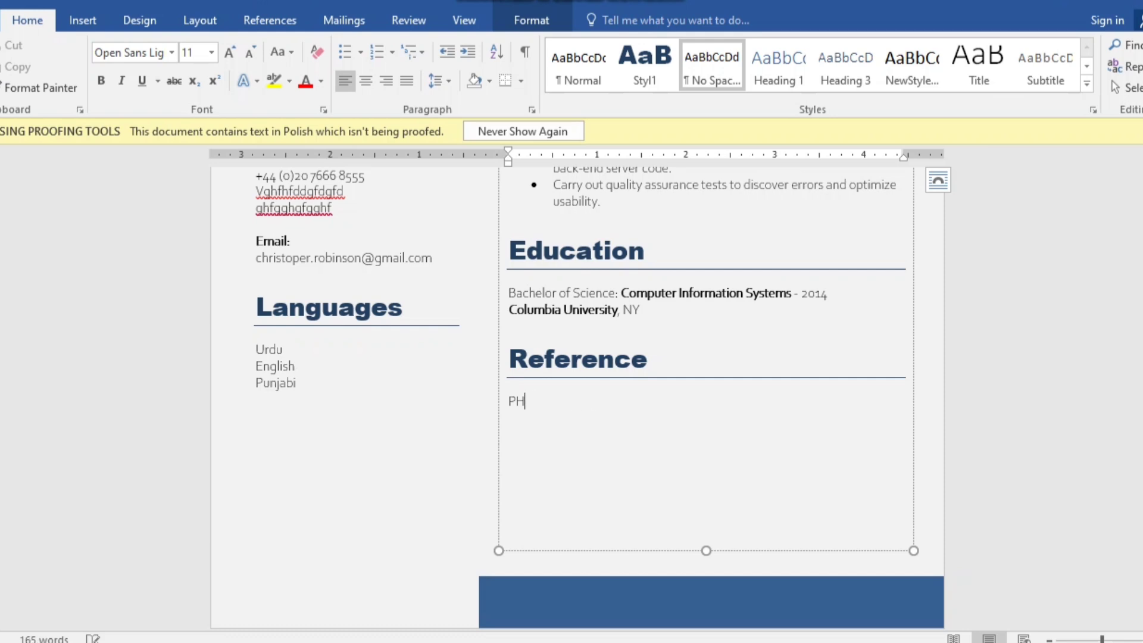
{"action": "key", "text": "BackSpace"}
{"action": "key", "text": "BackSpace"}
- Deselect the CV text boxes and open the Layout tab's Columns dropdown for the page
{"action": "scroll", "coordinate": [577, 393], "scroll_direction": "down", "scroll_amount": 8}
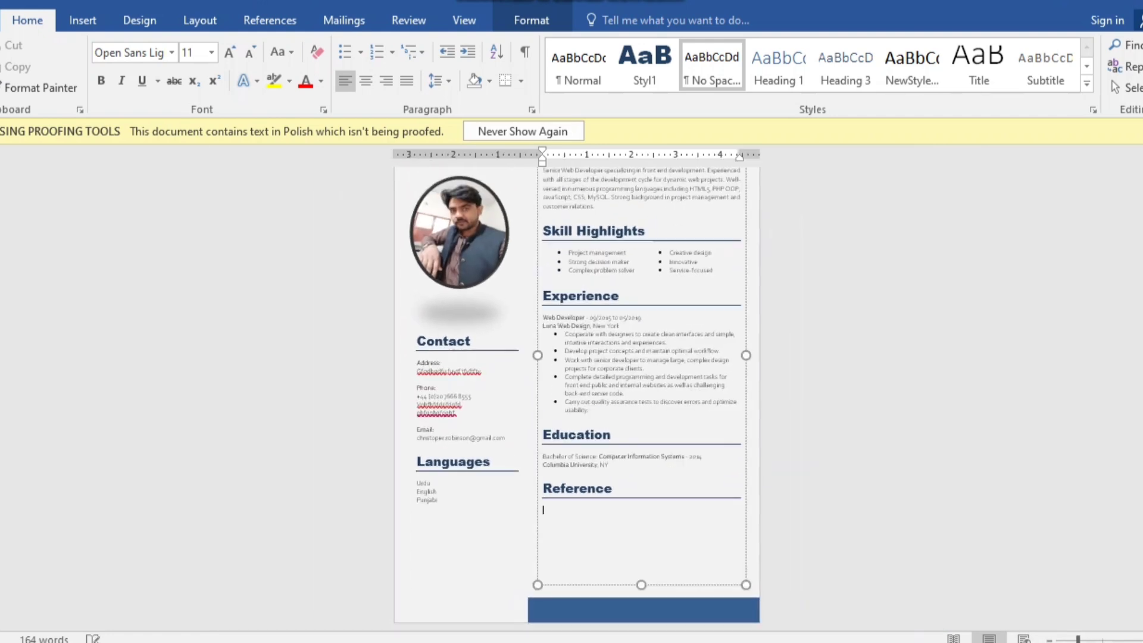
{"action": "scroll", "coordinate": [577, 393], "scroll_direction": "down", "scroll_amount": 2}
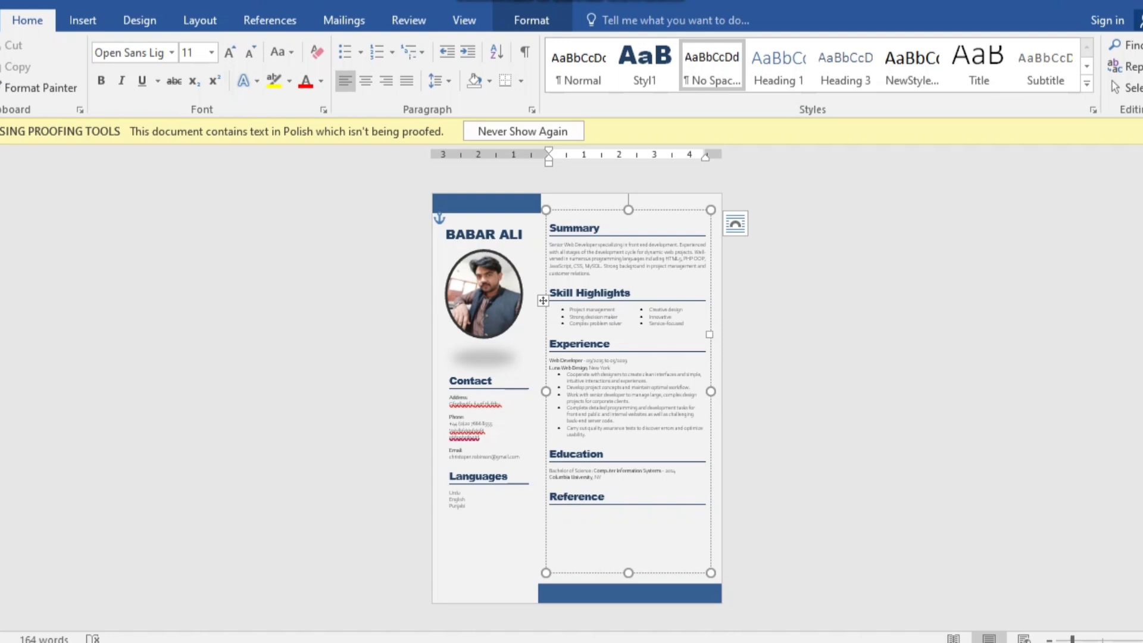
{"action": "left_click", "coordinate": [550, 513]}
{"action": "left_click", "coordinate": [451, 513]}
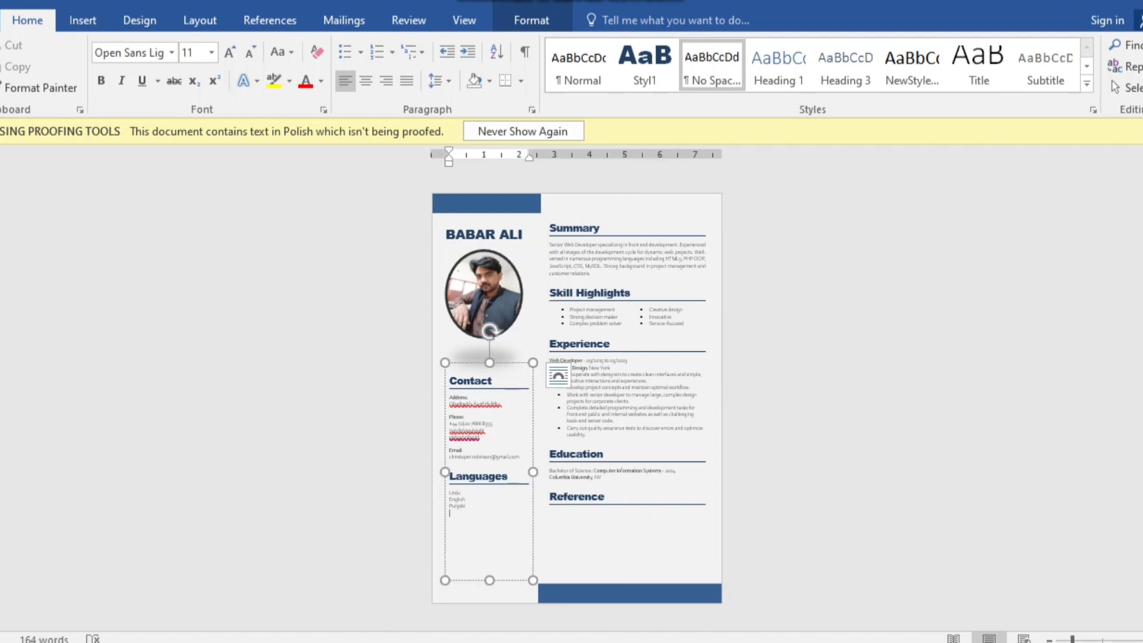
{"action": "left_click", "coordinate": [140, 20]}
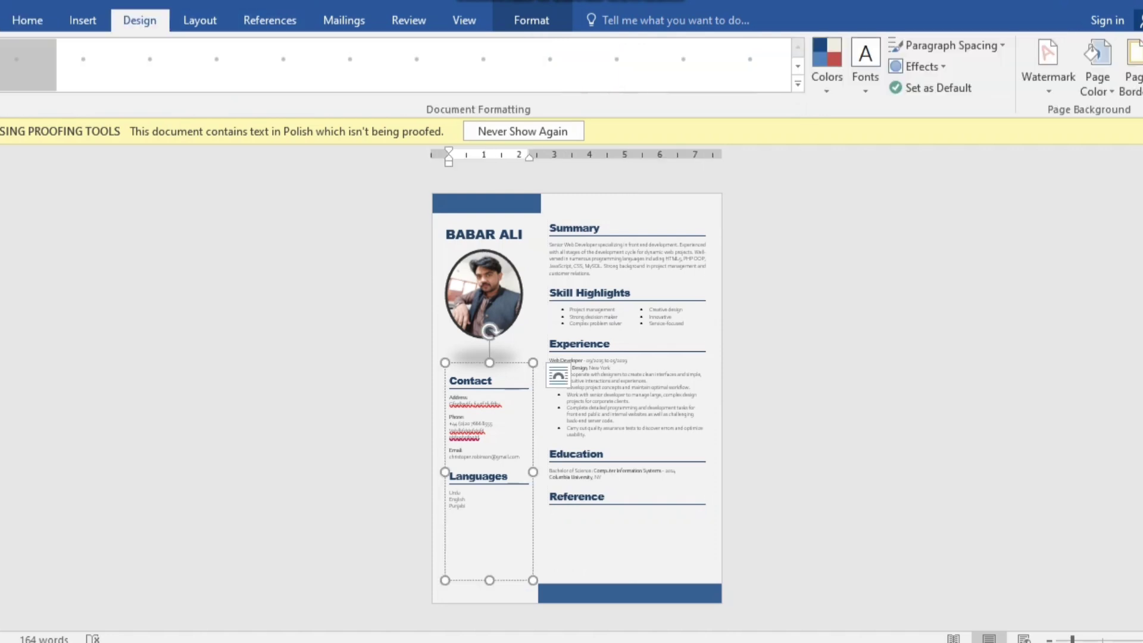
{"action": "left_click", "coordinate": [200, 19]}
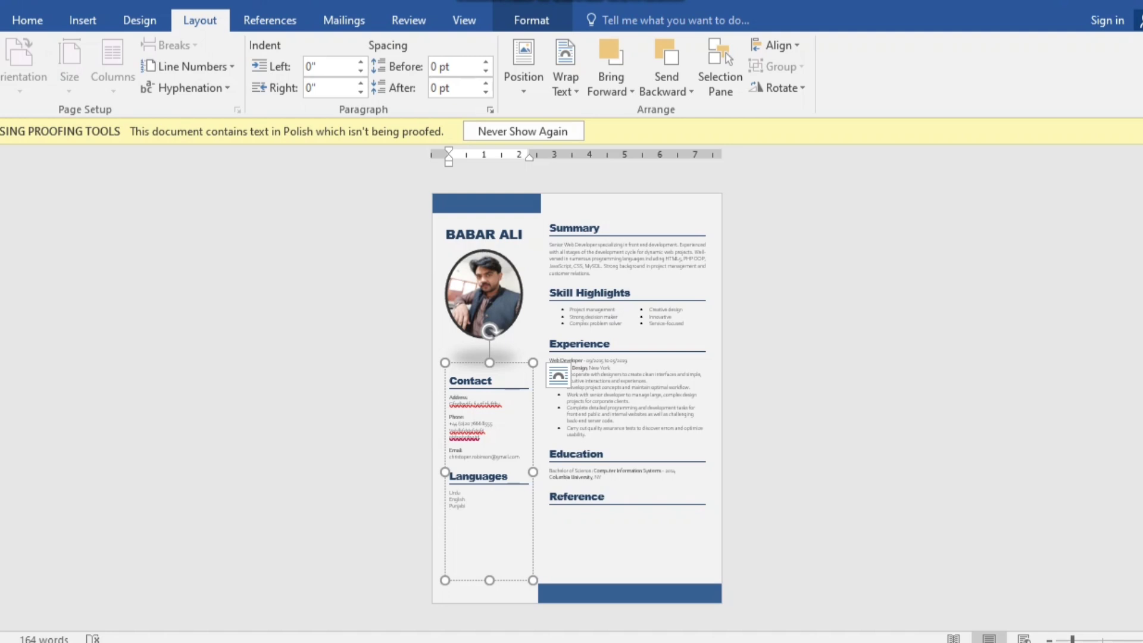
{"action": "left_click", "coordinate": [554, 514]}
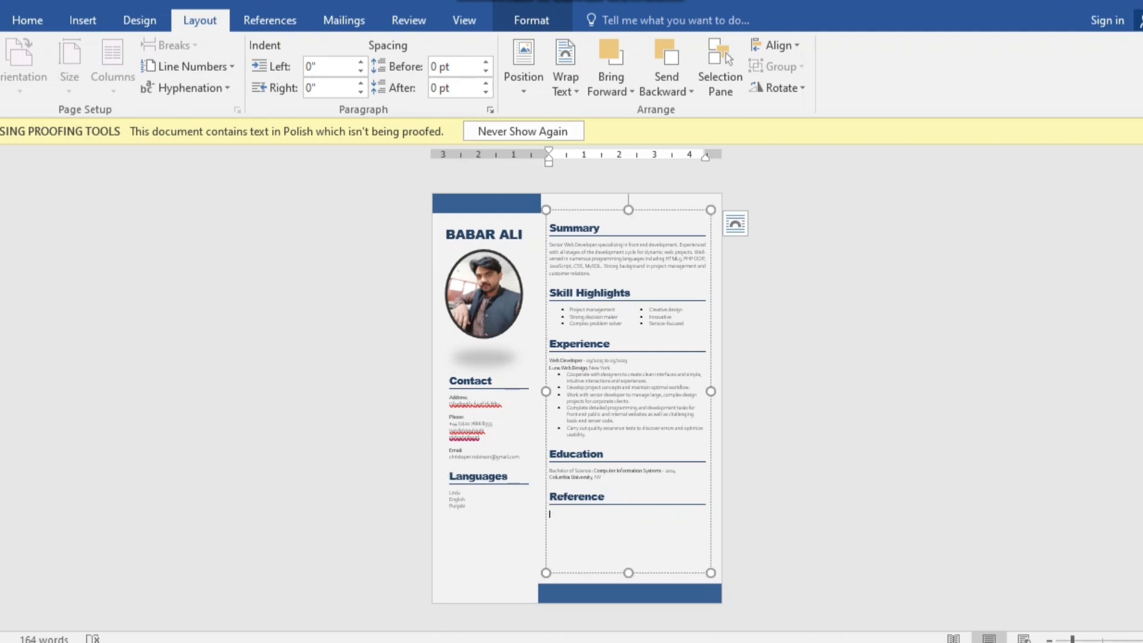
{"action": "left_click", "coordinate": [450, 213]}
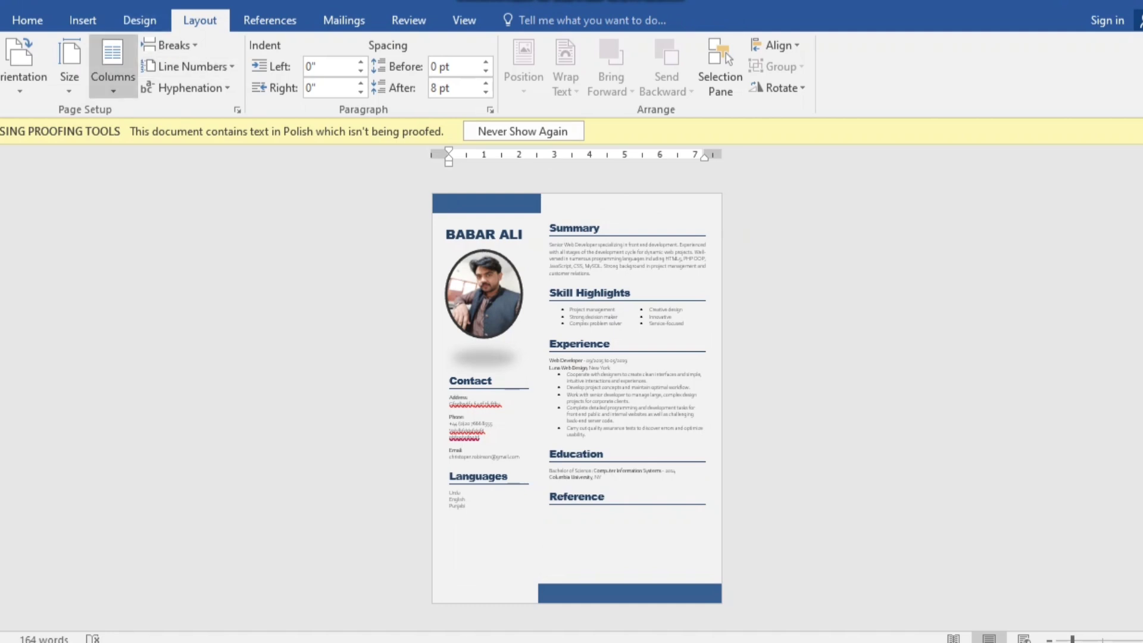
{"action": "left_click", "coordinate": [113, 66]}
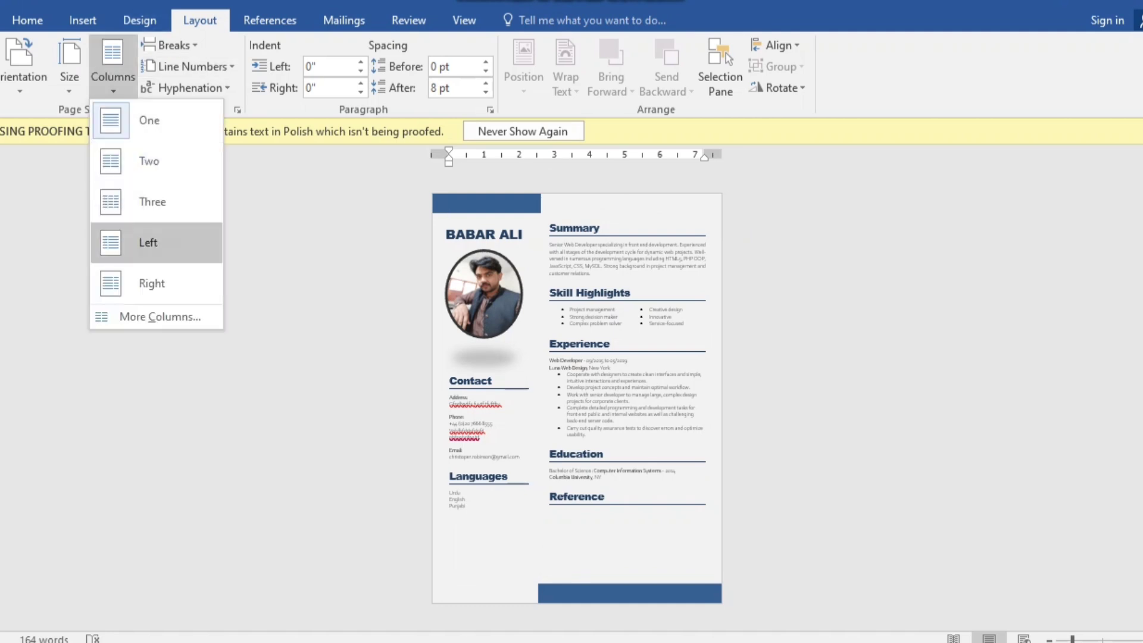